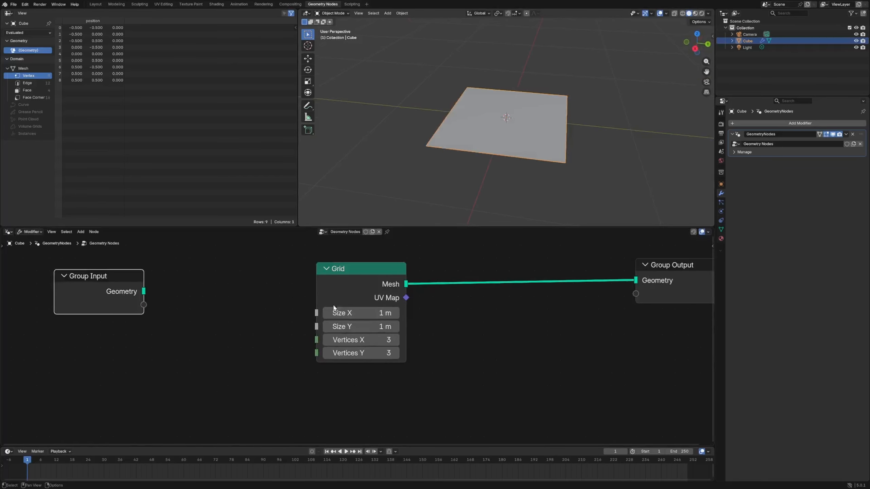
- Add an Integer node set to 5 and feed it into the Grid's Vertices X and Vertices Y
key("shift+a")
type("inte")
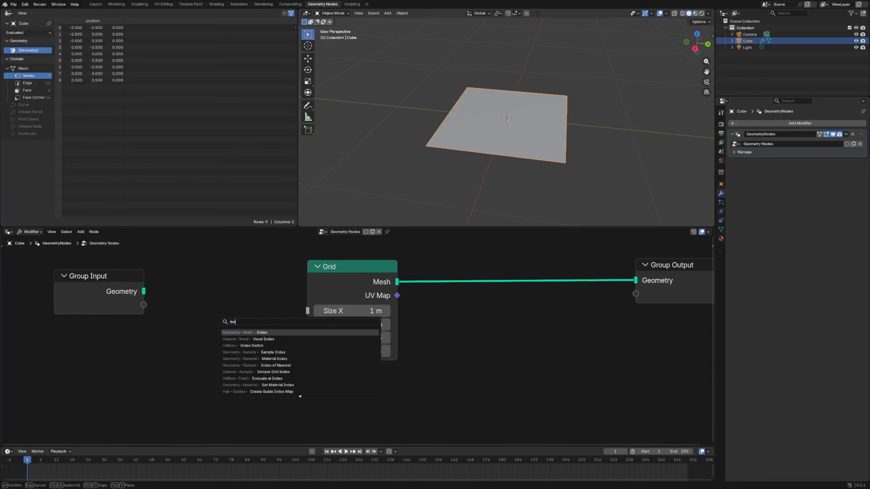
key("Return")
left_click(266, 355)
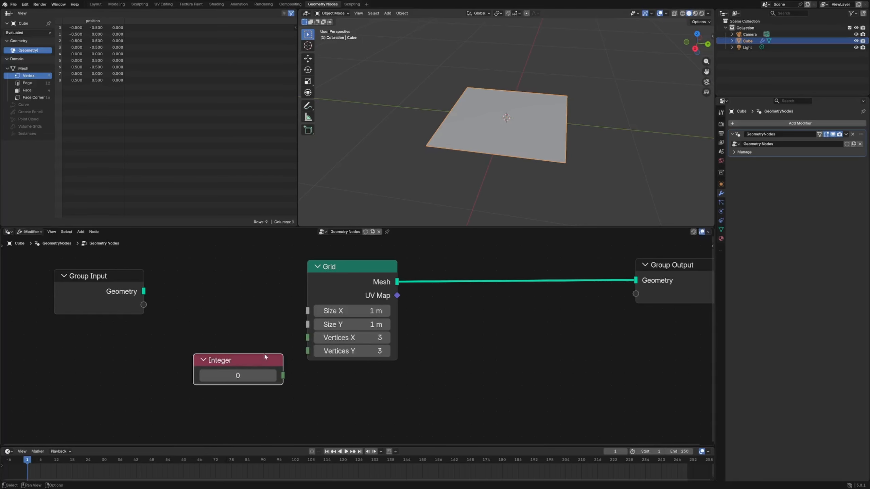
left_click_drag(284, 376, 307, 351)
left_click_drag(227, 360, 161, 352)
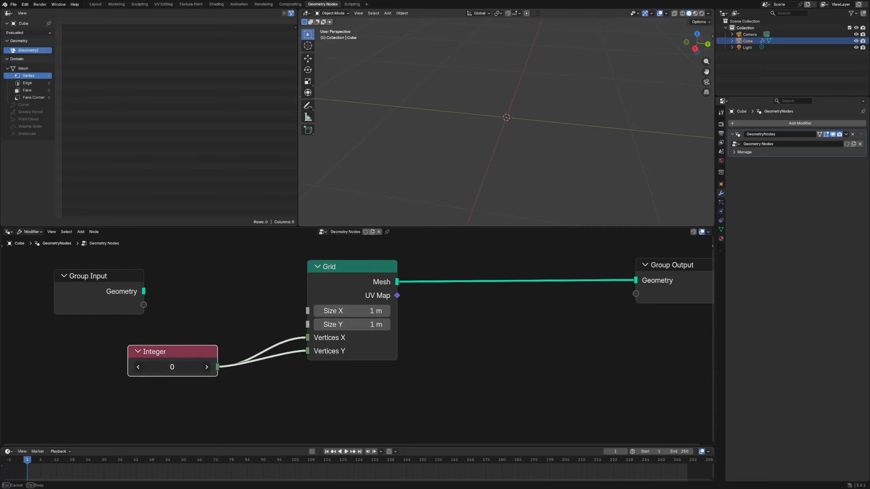
left_click(171, 367)
type("5")
key("Return")
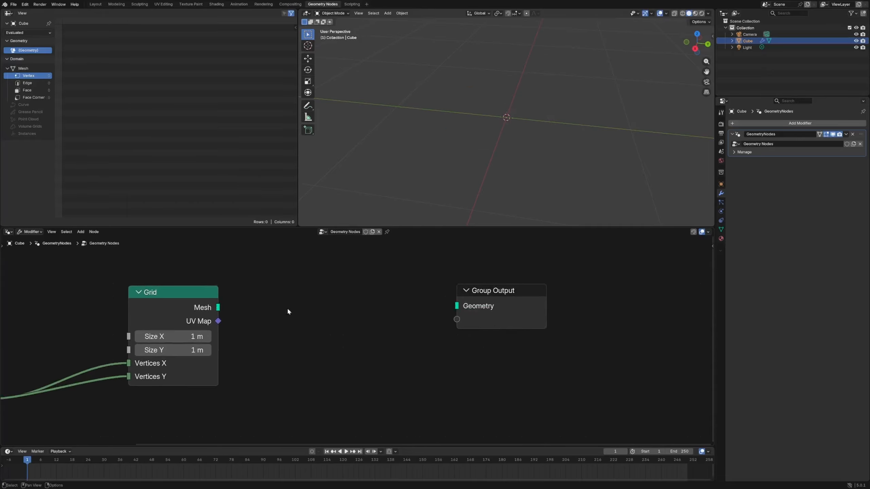
- Connect the Grid's Mesh output to the Group Output's Geometry and move the Group Output node farther away
left_click_drag(218, 307, 458, 306)
left_click_drag(516, 301, 633, 289)
scroll(465, 352, "down", 2)
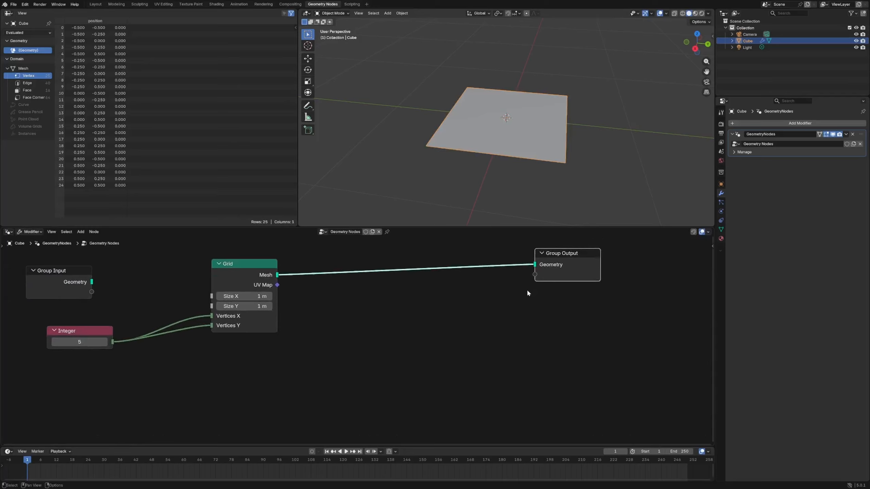
- Insert an Instance on Points node into the link between the Grid and the Group Output
left_click(520, 315)
key("shift+a")
type("insta")
key("Return")
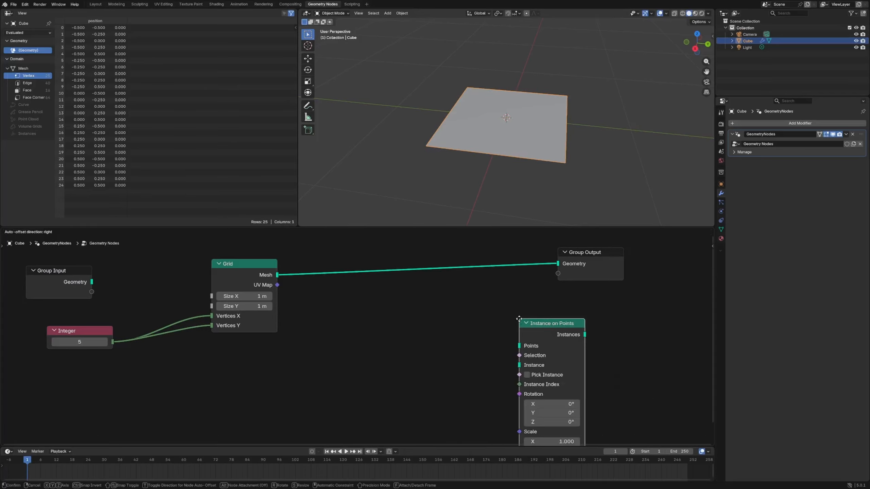
left_click(406, 263)
- Add a Cone node below the Grid and connect its Mesh to the Instance input of Instance on Points
middle_click_drag(516, 349, 575, 311)
key("shift+a")
type("cone")
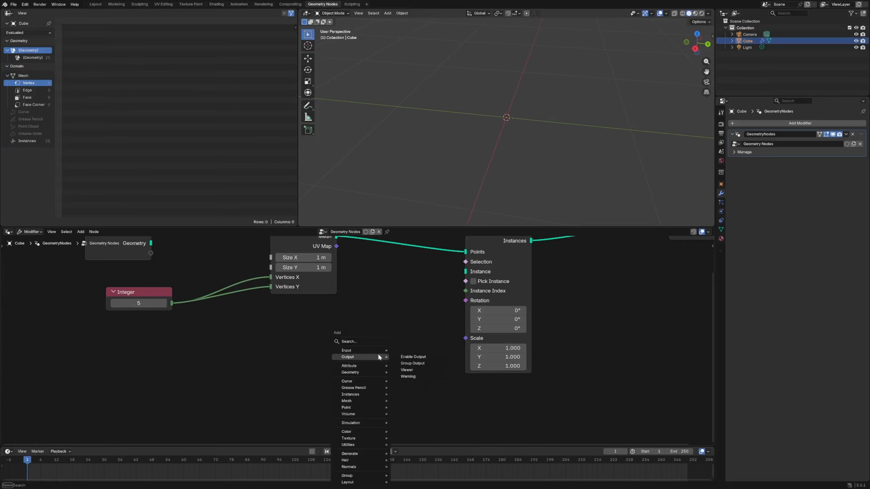
key("Return")
left_click(310, 348)
left_click_drag(377, 363, 466, 271)
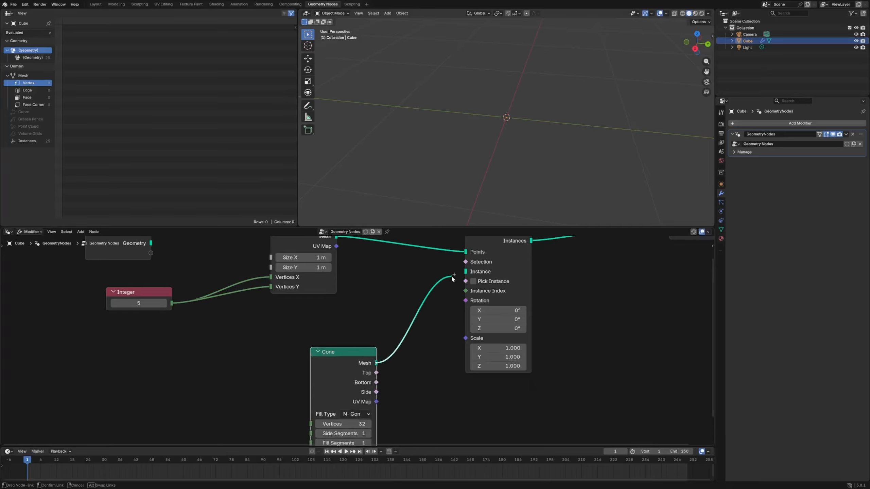
scroll(489, 142, "down", 6)
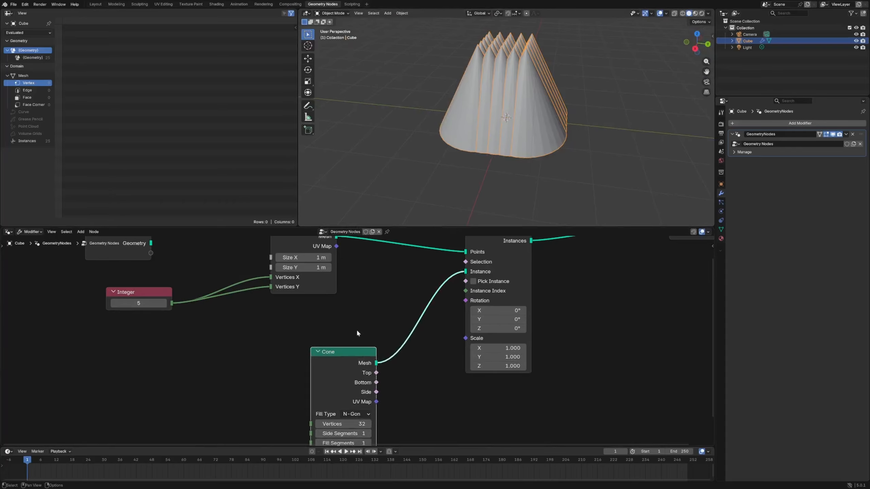
left_click_drag(345, 352, 285, 315)
- Add a Value node set to 0.1 and connect it to the Scale input of Instance on Points
key("shift+a")
type("val")
key("Return")
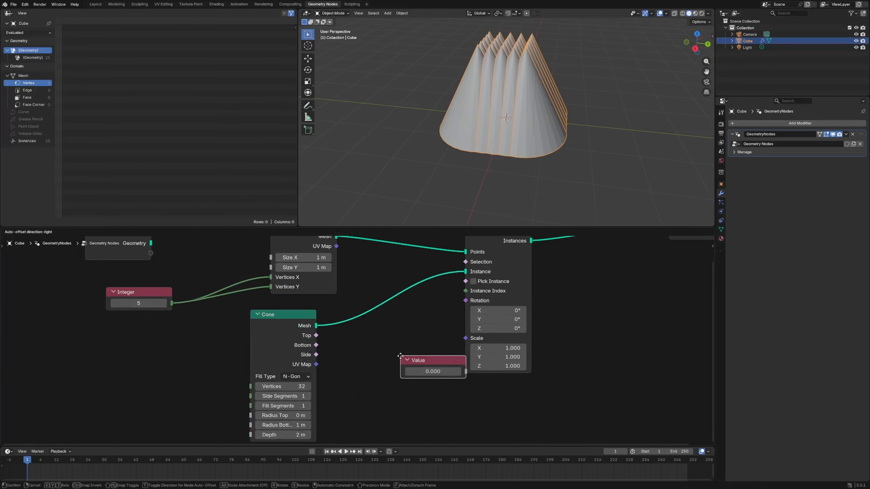
left_click(345, 340)
left_click_drag(411, 355, 464, 338)
double_click(381, 355)
type(".1")
key("Return")
- Tidy the node layout by spacing out the Instance on Points, Grid, Cone and Integer nodes, adding a reroute on the Integer's links
scroll(508, 122, "up", 4)
middle_click_drag(504, 123, 533, 193)
key("Home")
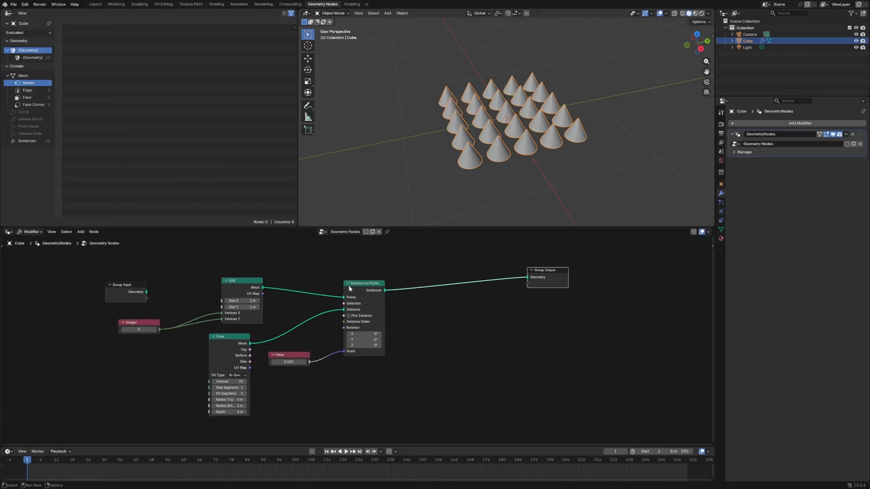
left_click_drag(349, 286, 355, 285)
left_click_drag(252, 288, 257, 282)
left_click_drag(242, 336, 247, 335)
right_click_drag(202, 312, 176, 338, "shift")
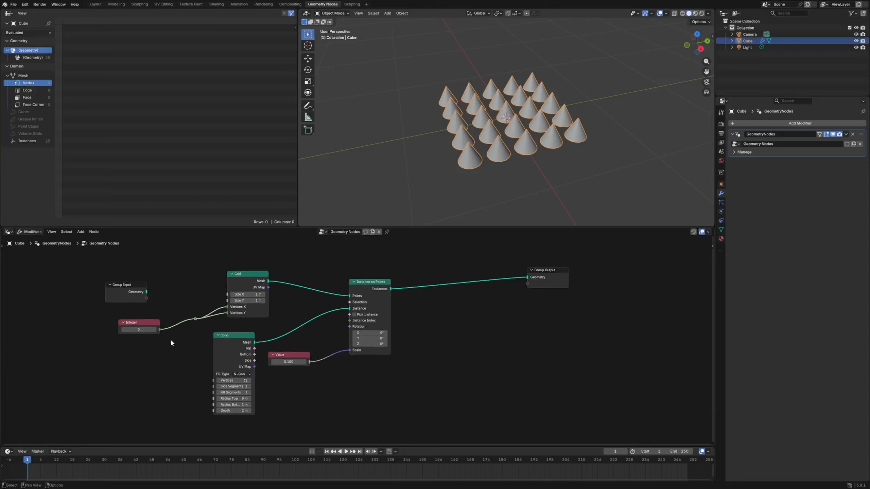
left_click_drag(139, 323, 128, 323)
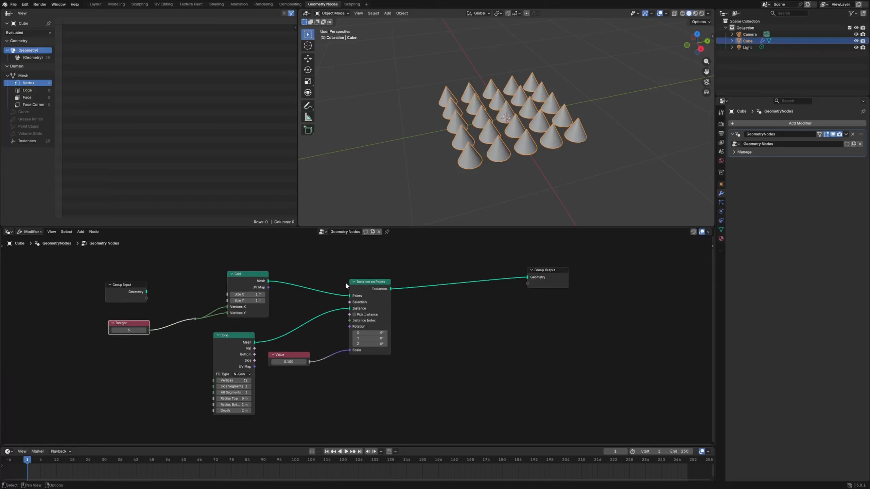
- Insert a Rotate Instances node between Instance on Points and the Group Output, making room for it
left_click_drag(529, 276, 560, 280)
key("shift+a")
type("rot")
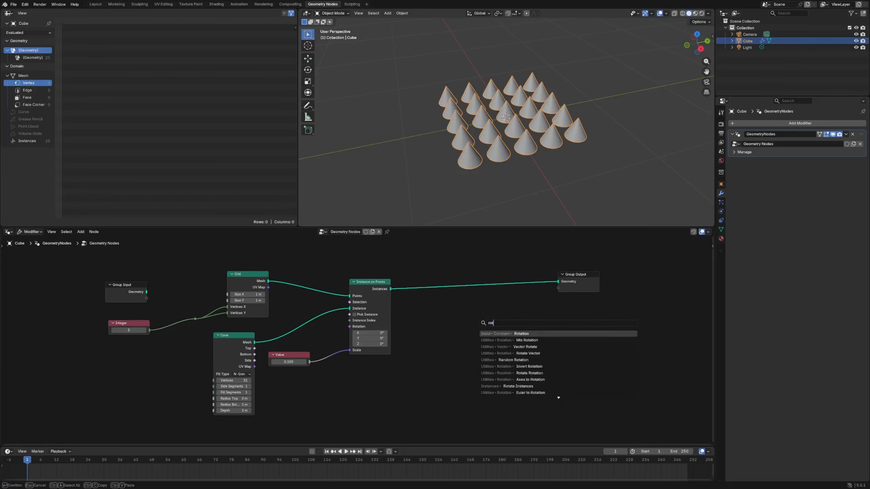
type("ate ins")
key("Return")
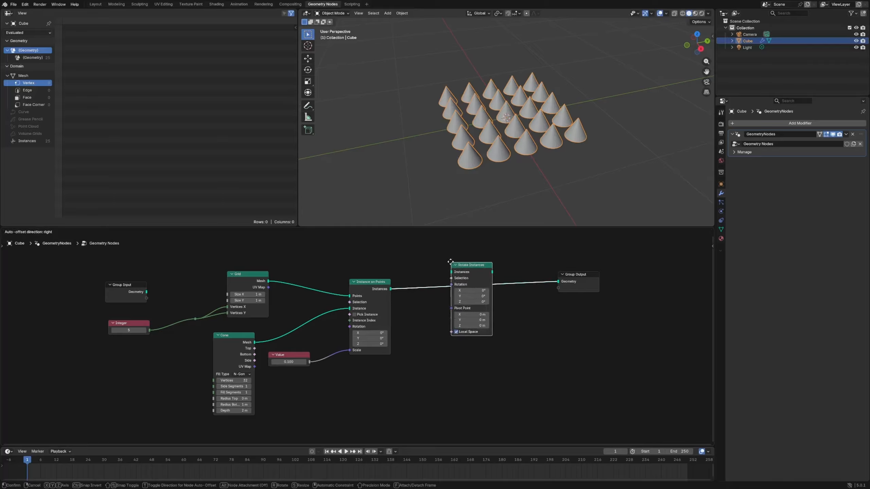
left_click(449, 260)
left_click_drag(579, 274, 591, 273)
left_click_drag(477, 270, 486, 271)
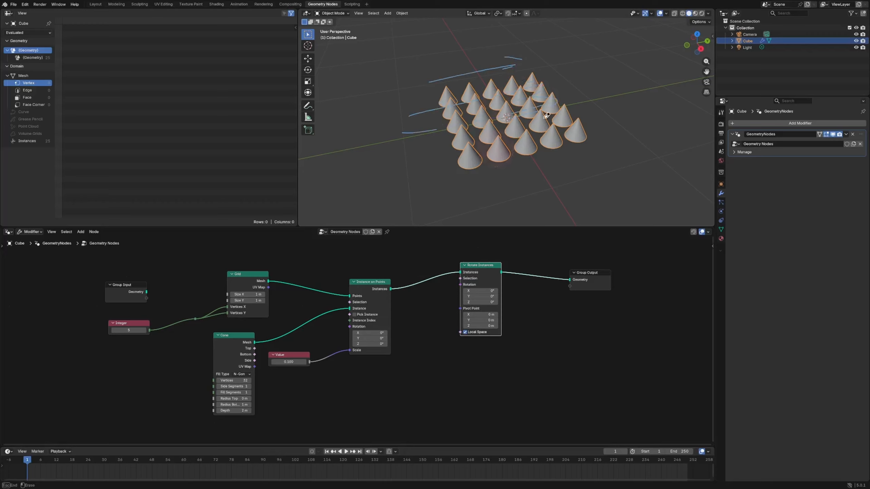
- Show the node editor's sidebar and add an Index node below Rotate Instances
left_click(428, 378)
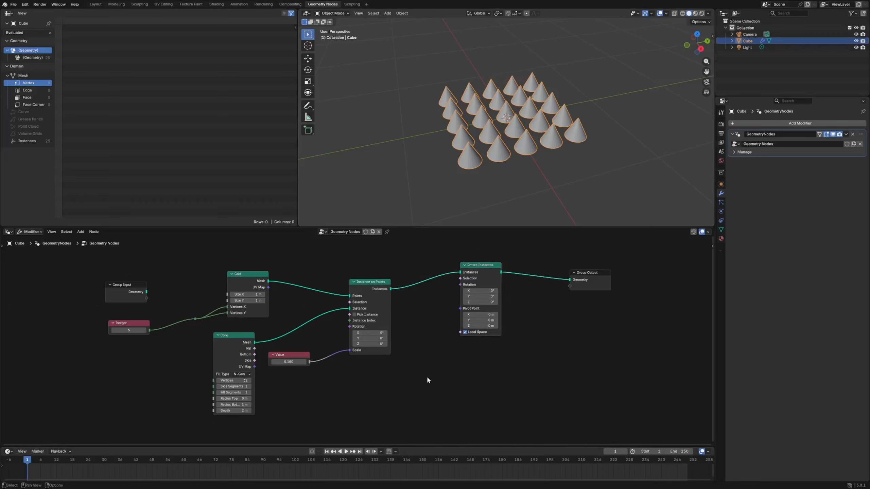
key("n")
key("shift+a")
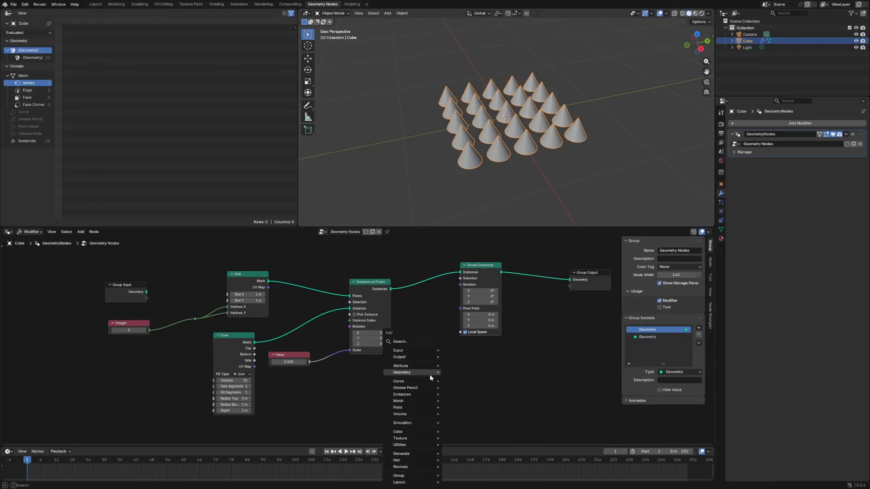
type("index")
key("Return")
left_click(428, 380)
- Preview the Index on the Rotate Instances output through a Viewer node with its domain set to Instance
left_click(442, 381, "ctrl+shift")
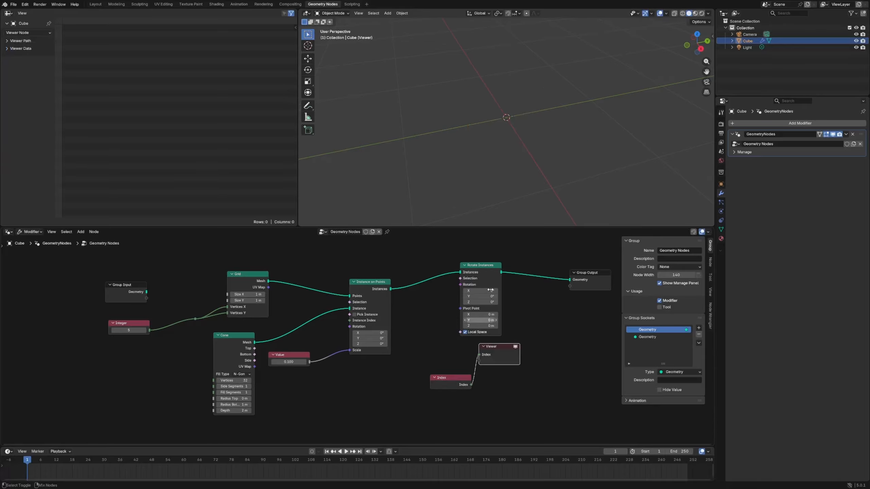
left_click(384, 287, "ctrl+shift")
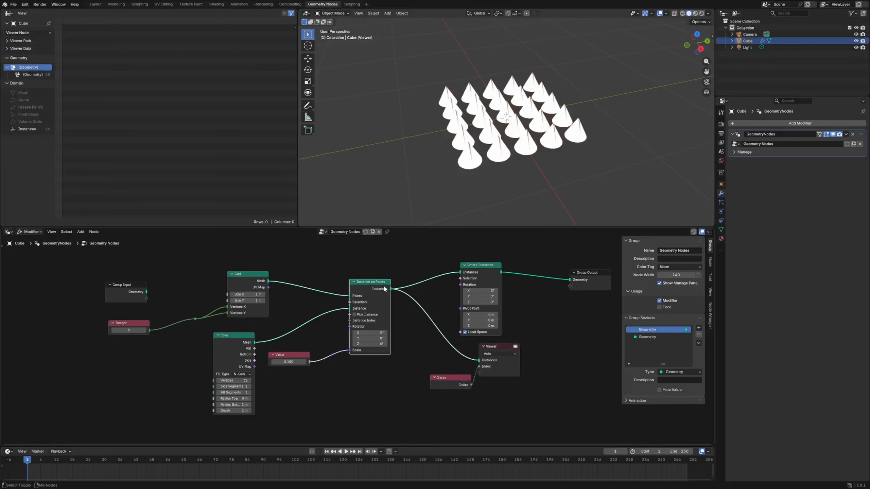
left_click(488, 273, "ctrl+shift")
left_click_drag(503, 347, 551, 330)
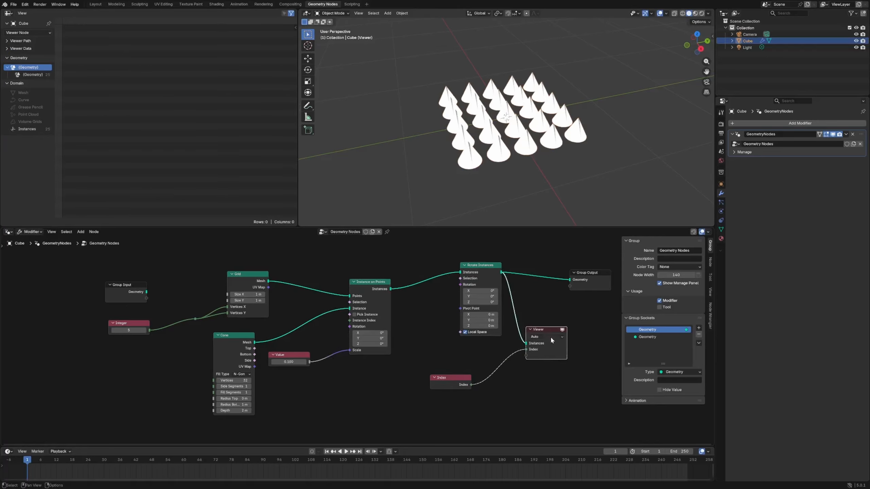
left_click(546, 337)
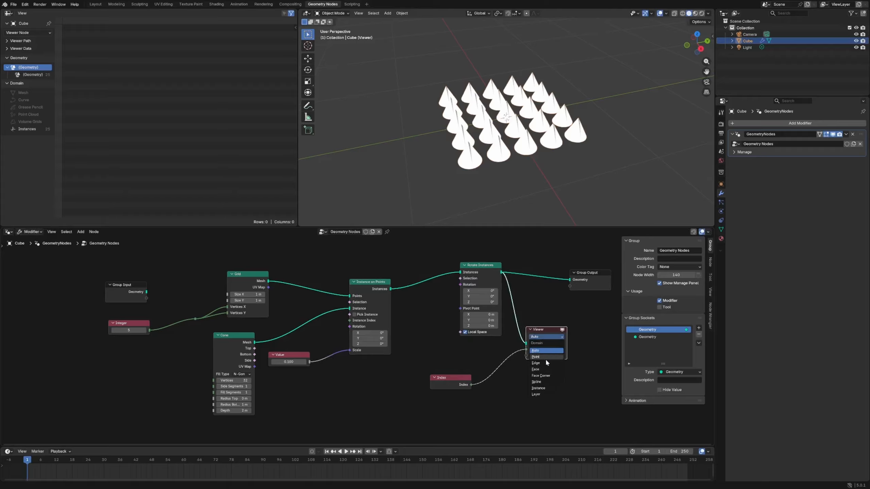
left_click(538, 388)
left_click(620, 152)
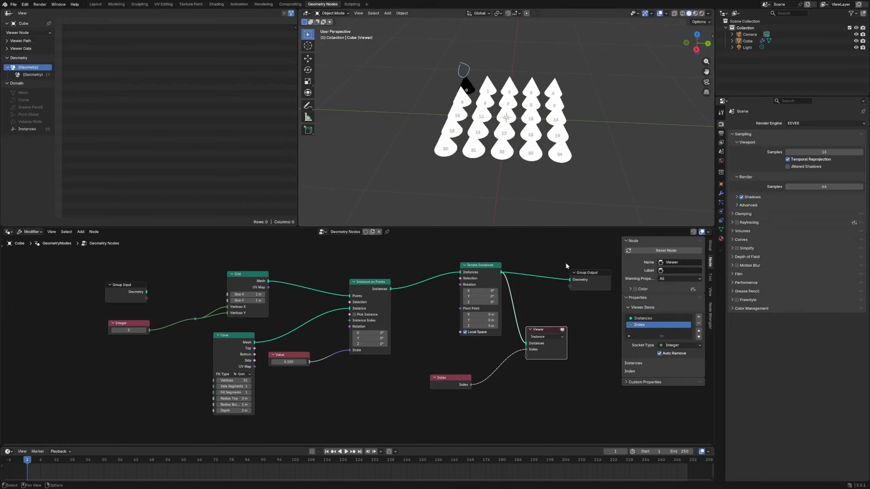
- Cut the Viewer's geometry link and feed the Viewer from the Instance on Points output instead
right_click_drag(516, 343, 533, 336, "ctrl")
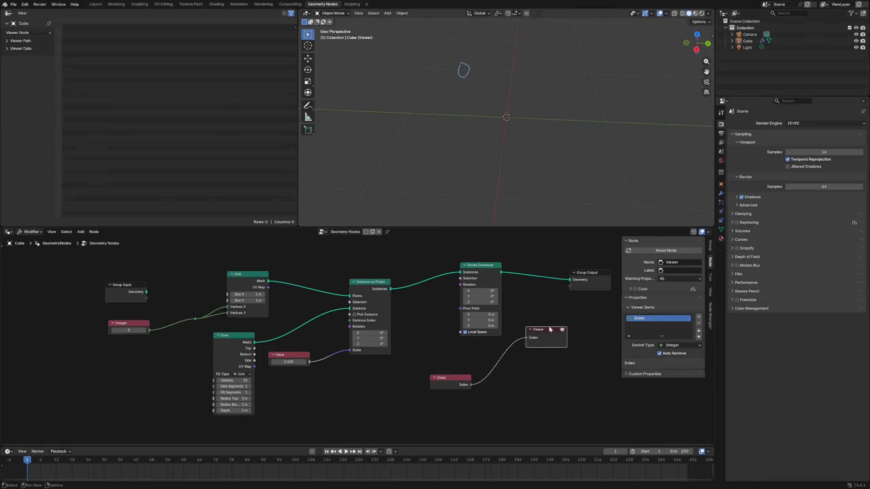
left_click(497, 269, "ctrl+shift")
left_click(384, 289, "ctrl+shift")
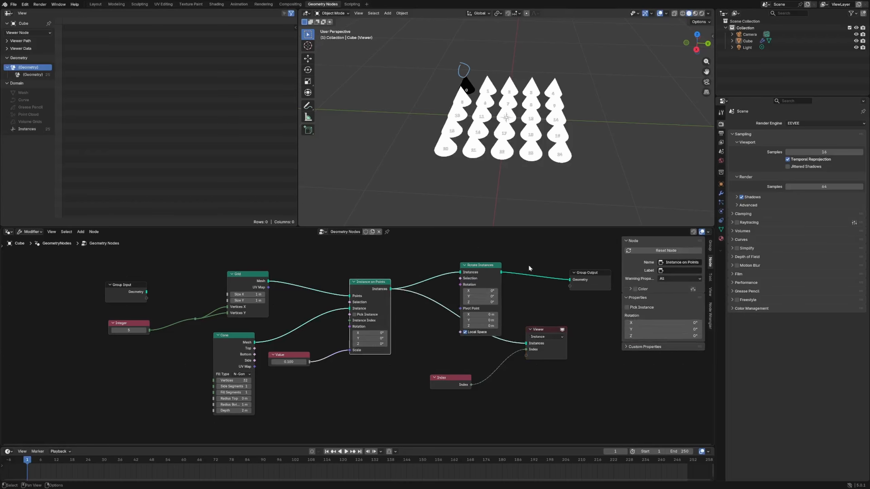
mouse_move(516, 195)
middle_mouse_down()
mouse_move(526, 180)
mouse_move(516, 203)
middle_mouse_up()
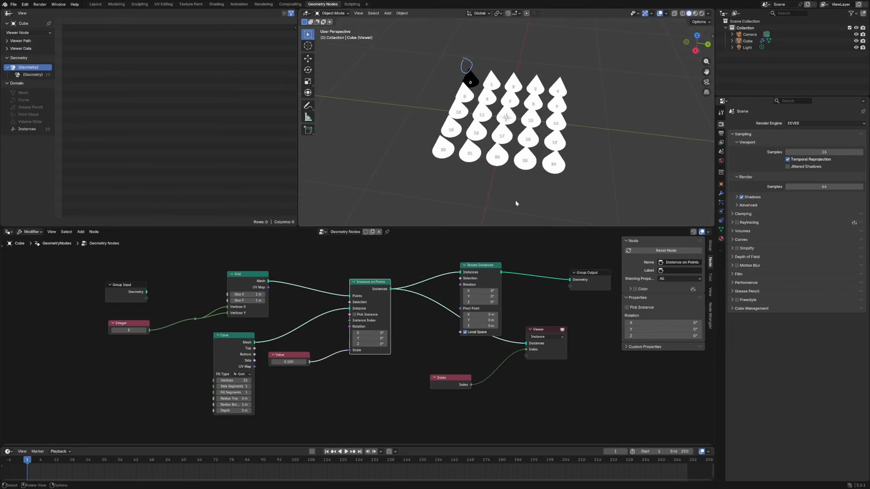
- Toggle the Attribute Text viewport overlay off and back on, and examine the index labels on the cones
left_click(667, 15)
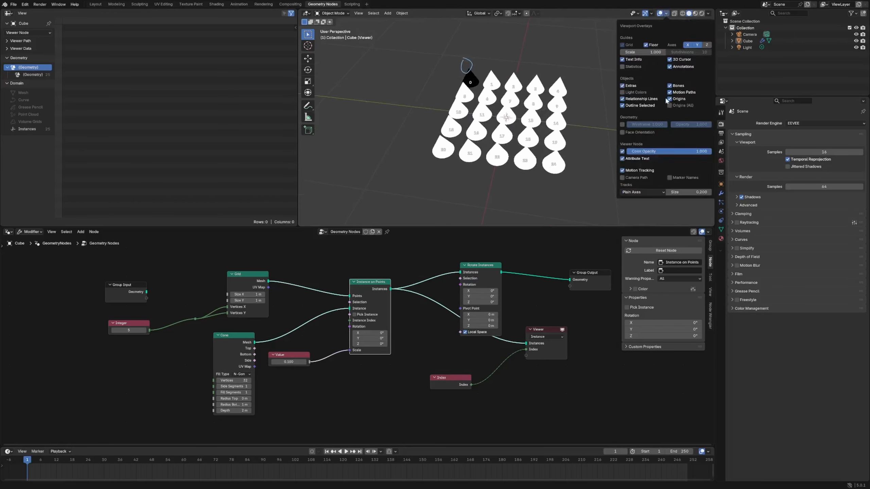
left_click(622, 159)
left_click(623, 159)
left_click(541, 333)
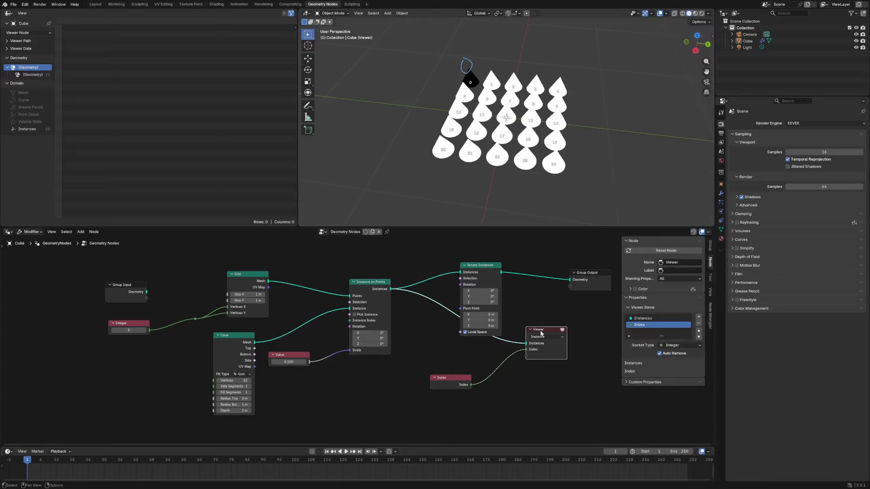
middle_click_drag(549, 155, 556, 153)
scroll(521, 133, "up", 4)
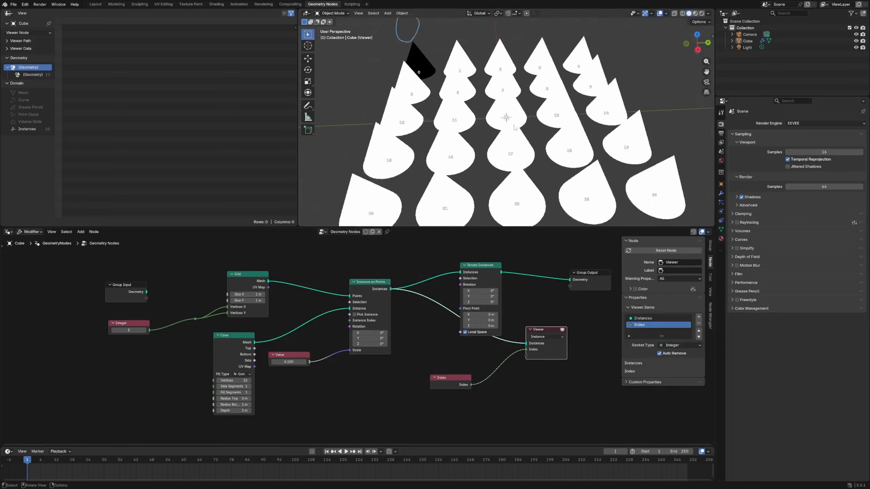
scroll(513, 129, "down", 2)
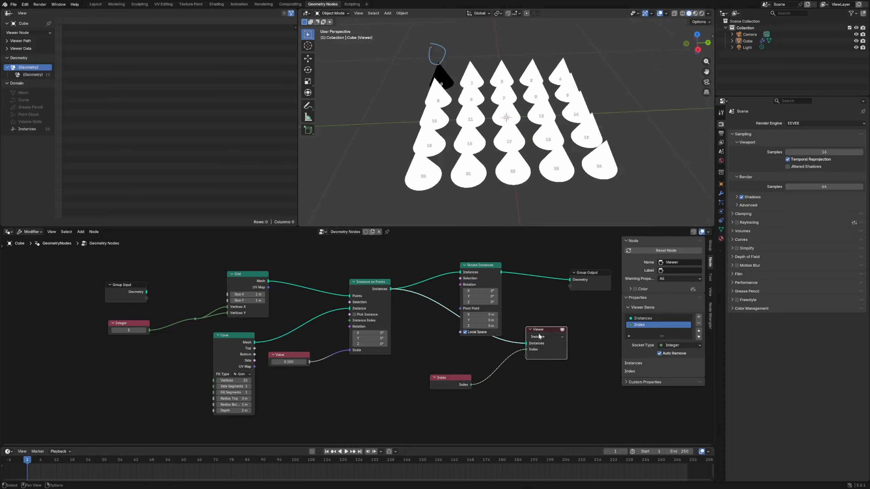
- Reposition the Viewer, Group Output and Rotate Instances nodes to free space before Rotate Instances
left_click_drag(539, 337, 546, 353)
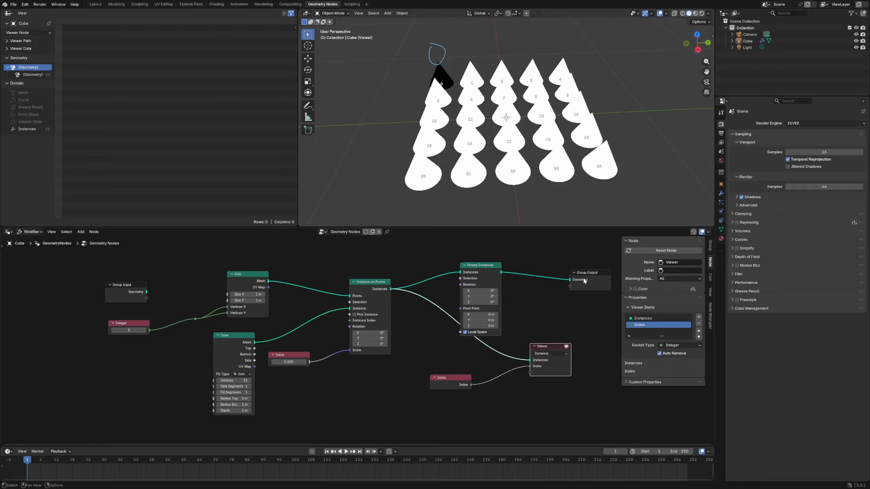
left_click_drag(584, 281, 602, 275)
left_click_drag(488, 269, 510, 262)
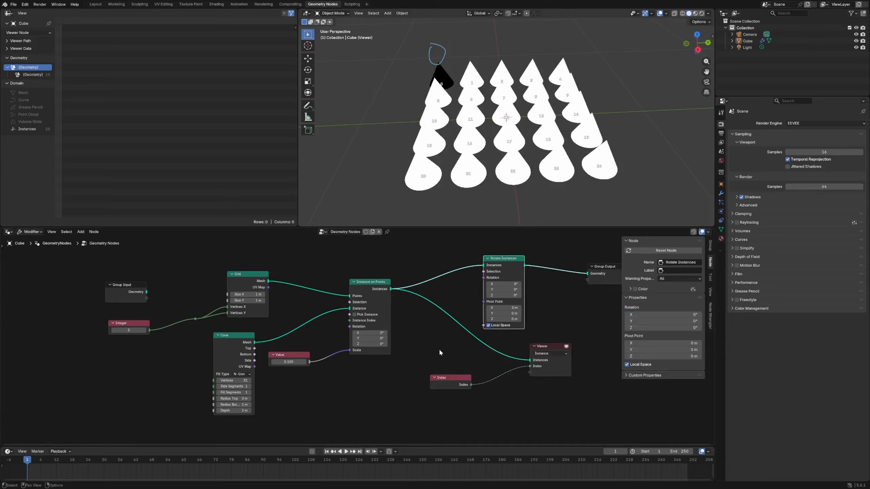
key("shift+a")
type("sep")
key("Return")
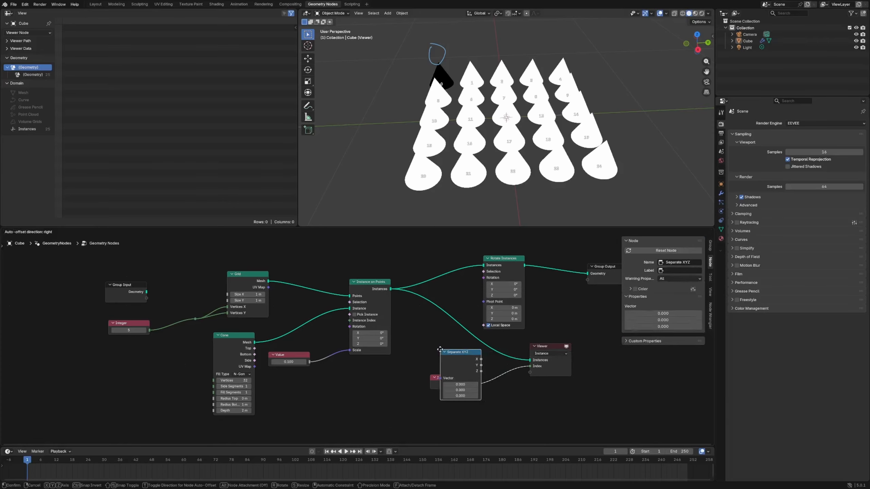
left_click(406, 328)
key("x")
- Add a Combine XYZ node and connect its Vector output to the Rotation input of Rotate Instances
key("shift+a")
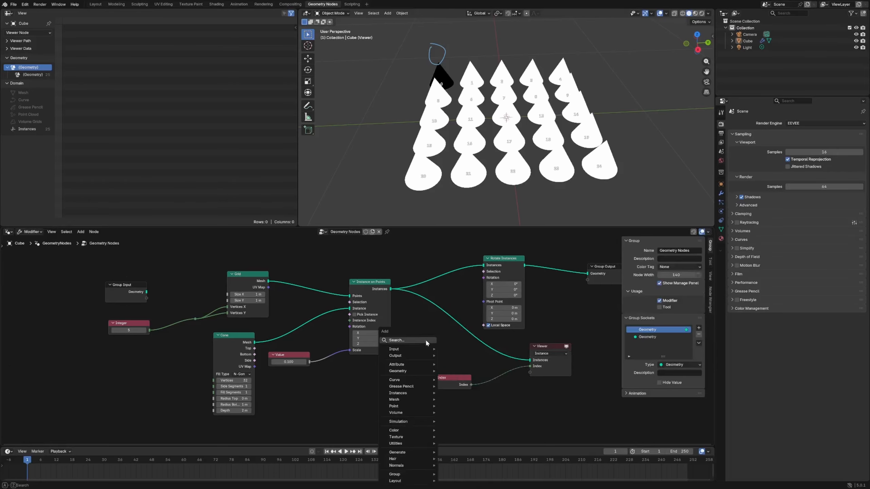
type("comb")
key("Return")
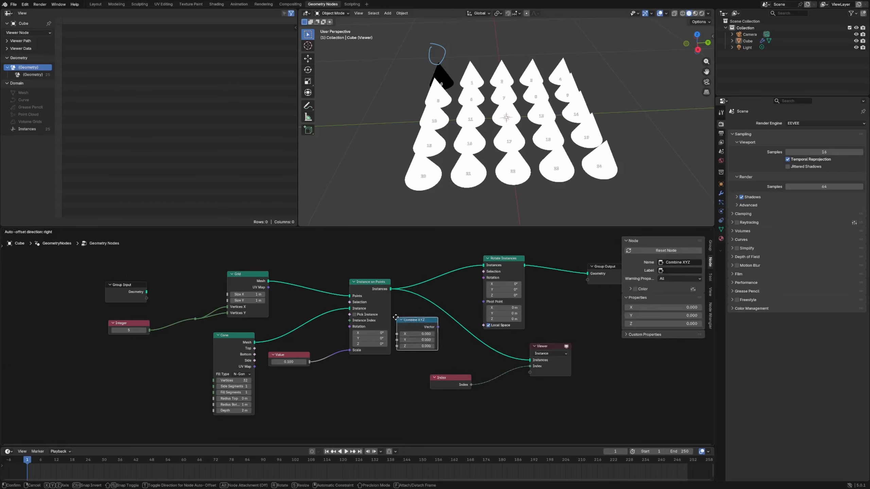
left_click(395, 317)
left_click_drag(436, 327, 484, 281)
- Preview Rotate Instances in the Viewer while trying different X values in Combine XYZ, and return X to 0
left_click_drag(439, 331, 490, 305)
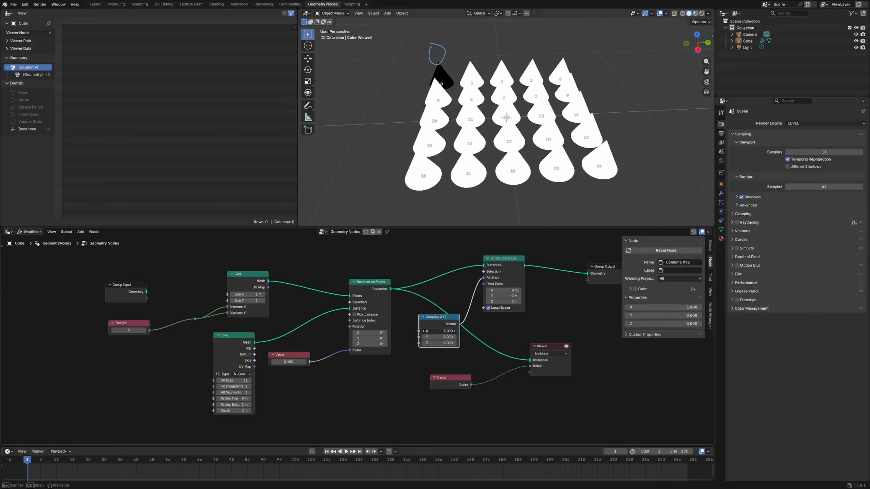
left_click(513, 268, "ctrl+shift")
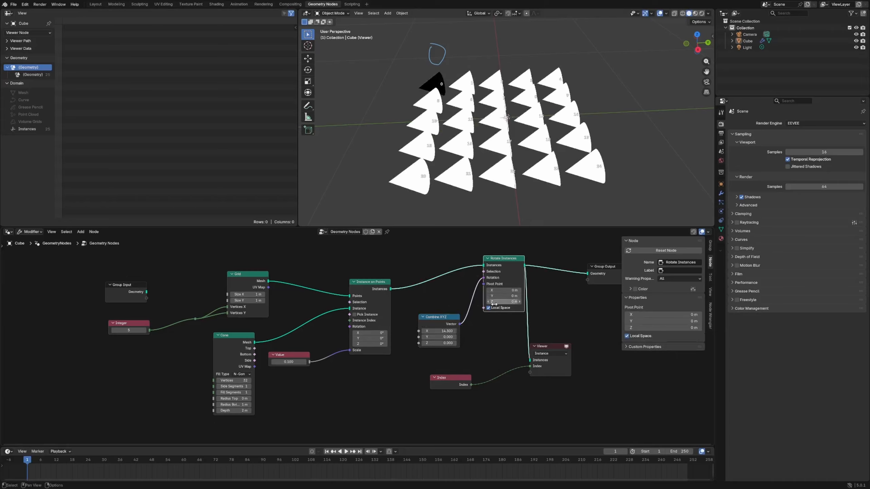
left_click_drag(442, 333, 440, 332)
left_click(439, 332)
type("0")
key("Return")
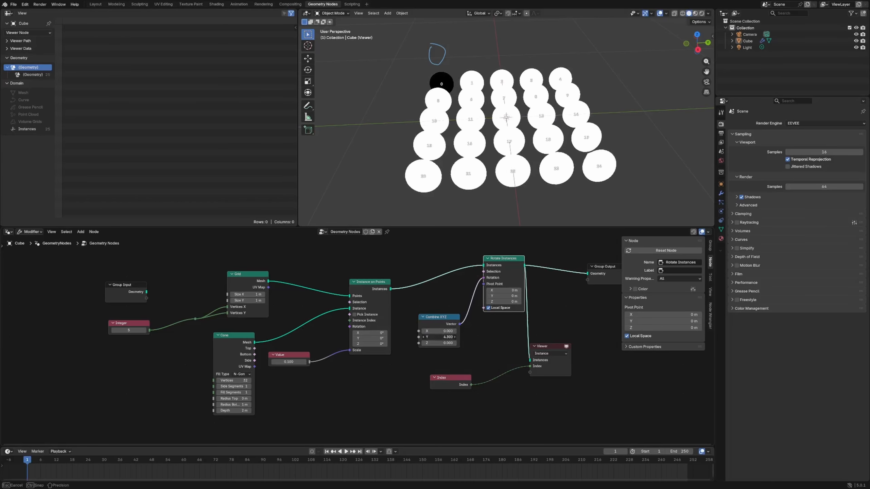
- Connect the Index output to the X input of Combine XYZ and delete the Viewer node
left_click_drag(473, 383, 419, 331)
left_click(546, 348)
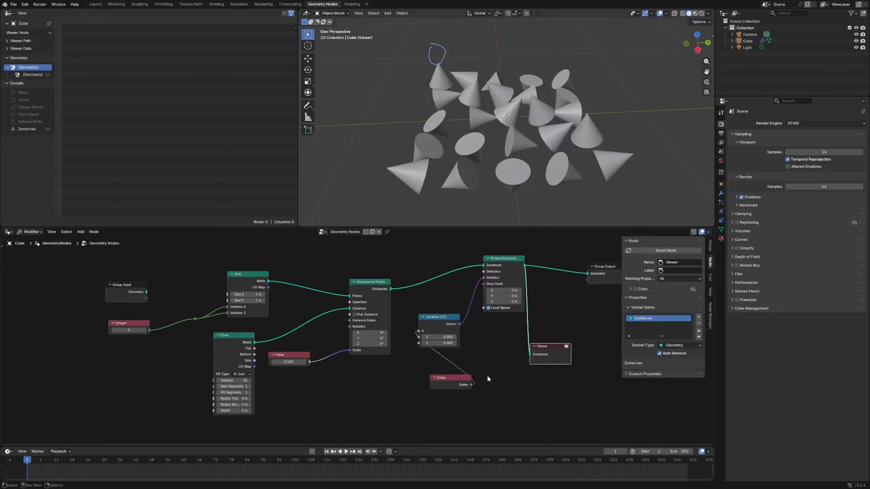
key("x")
middle_click_drag(514, 144, 528, 148)
- Reposition the Index, Combine XYZ, Rotate Instances and Group Output nodes to make room between Index and Combine XYZ
left_click_drag(458, 377, 381, 386)
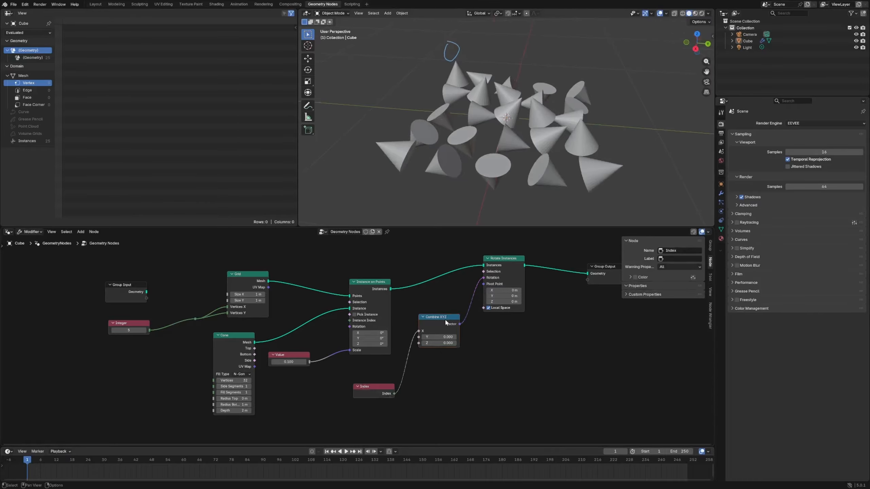
left_click_drag(446, 318, 448, 325)
left_click_drag(519, 259, 530, 270)
middle_click_drag(518, 307, 420, 278)
left_click_drag(512, 248, 531, 248)
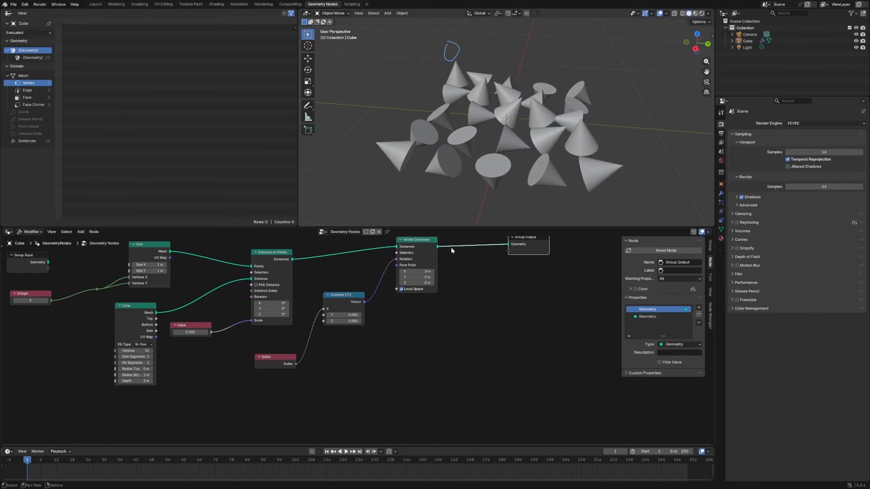
left_click_drag(424, 246, 443, 249)
left_click_drag(349, 307, 374, 322)
middle_click_drag(375, 322, 420, 352)
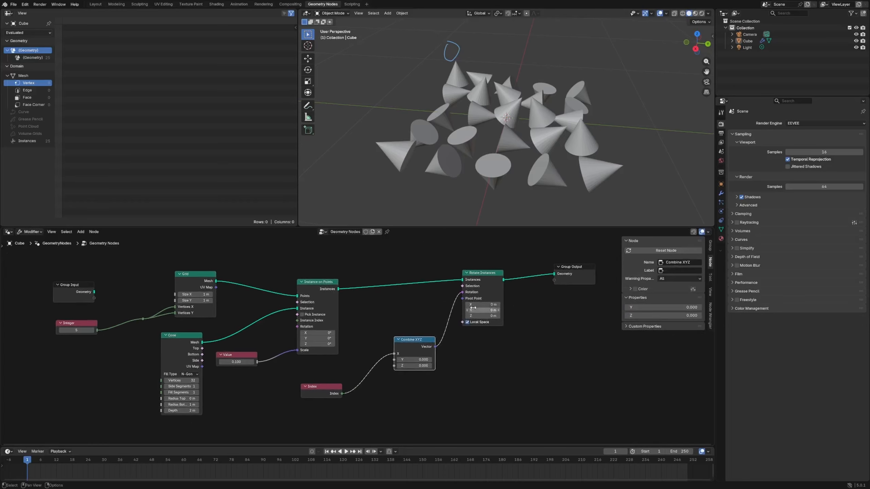
left_click_drag(579, 282, 590, 282)
left_click_drag(489, 283, 494, 284)
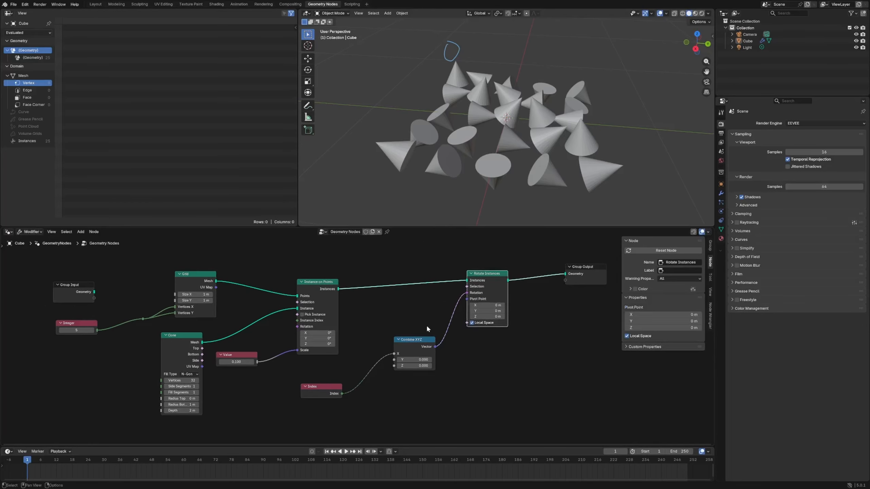
left_click_drag(427, 340, 444, 315)
- Add a Math node and insert it on the link between Index and the X input of Combine XYZ
middle_click_drag(406, 394, 441, 371)
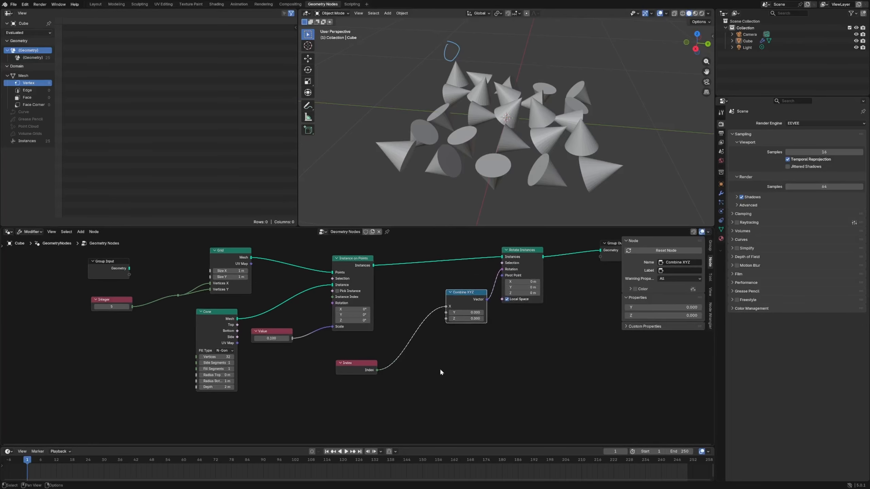
key("shift+a")
mouse_move(479, 384)
type("math")
key("Return")
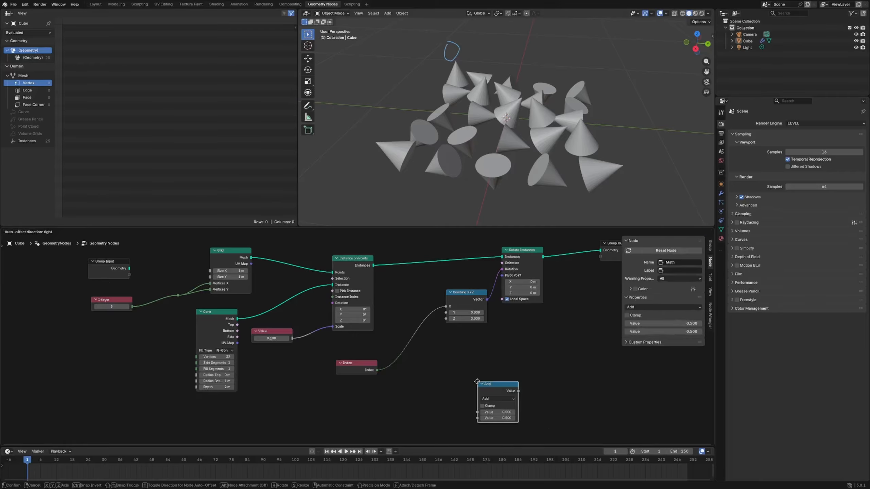
left_click(411, 314)
left_click_drag(412, 313, 400, 313)
- Set the Math node to Subtract, enable its Clamp option and raise its second value to 24.2
left_click(413, 325)
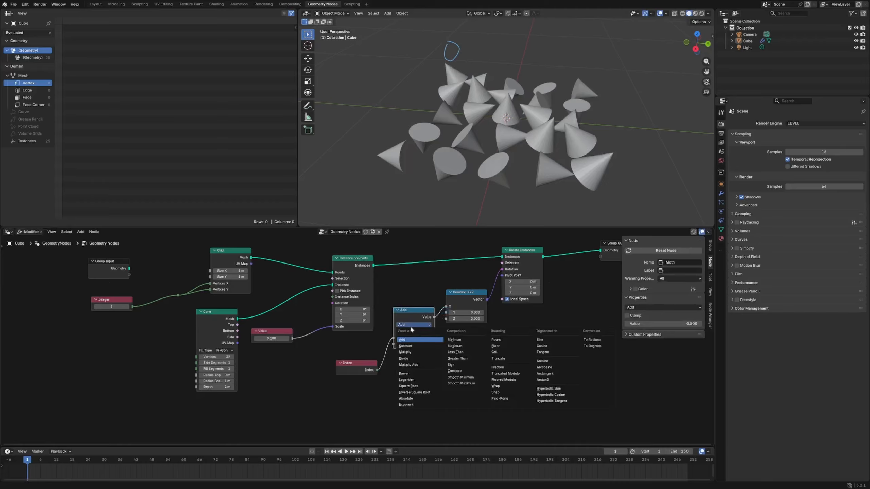
left_click(412, 346)
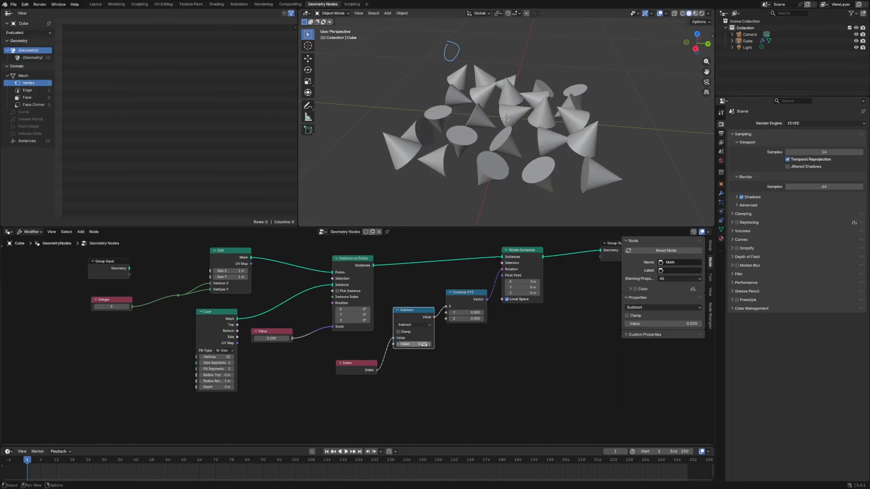
left_click(404, 334)
left_click_drag(412, 344, 507, 343)
- Spread out the Rotate Instances, Combine XYZ, Subtract and Index nodes to lengthen the chain
middle_click_drag(578, 264, 493, 299)
left_click_drag(450, 292, 509, 288)
left_click_drag(387, 331, 411, 330)
left_click_drag(334, 352, 341, 374)
left_click_drag(277, 400, 238, 408)
left_click_drag(401, 327, 409, 340)
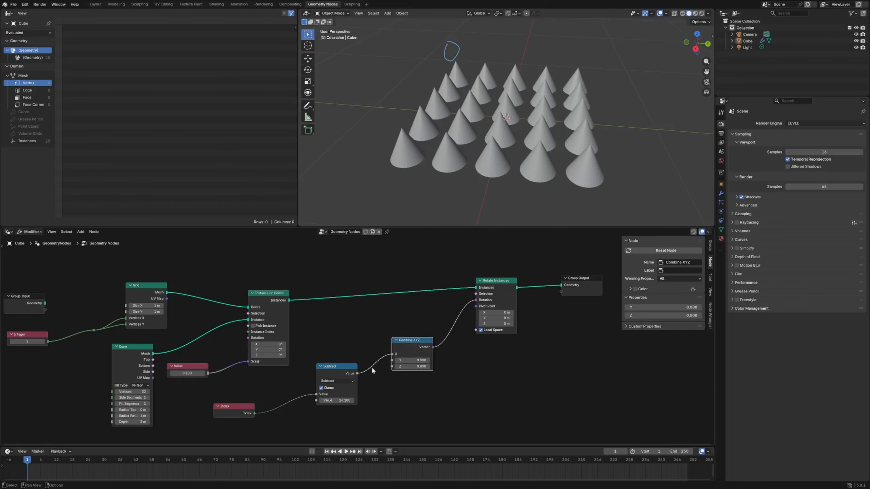
- Switch the Subtract node's operation to Add with a value of -1, and nudge Combine XYZ and Rotate Instances apart
left_click(339, 381)
left_click(325, 396)
left_click_drag(336, 400, 312, 400)
left_click_drag(425, 342, 427, 339)
left_click_drag(490, 294, 501, 293)
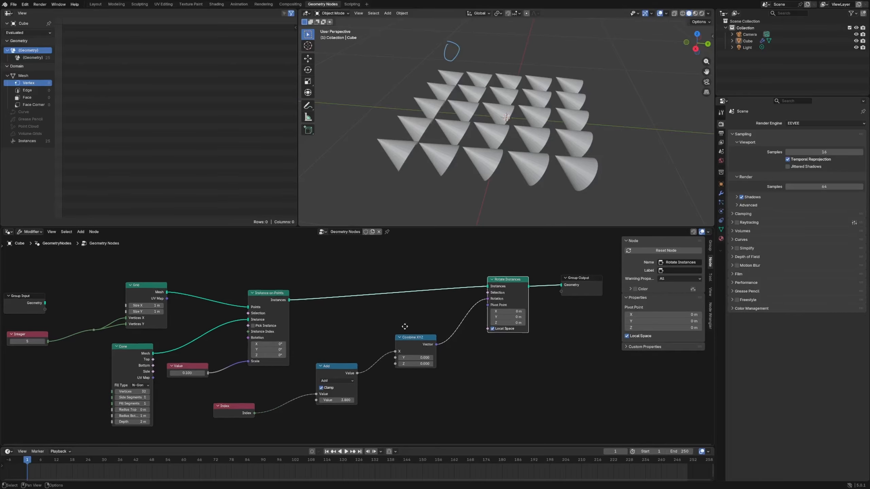
middle_click_drag(405, 327, 414, 305)
left_click_drag(358, 378, 344, 379)
- Duplicate the Add node onto the link before Combine XYZ and set the copy to Multiply by 1tau
left_click(358, 353)
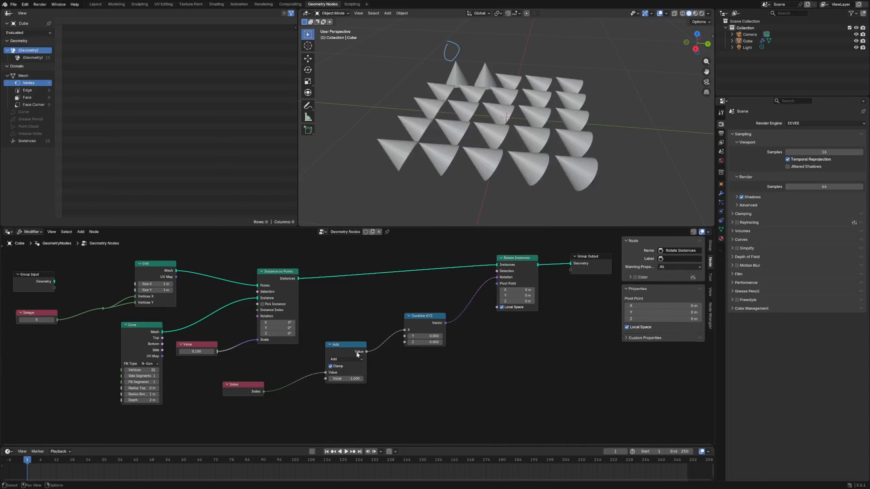
key("shift+d")
left_click(386, 334)
left_click(397, 344)
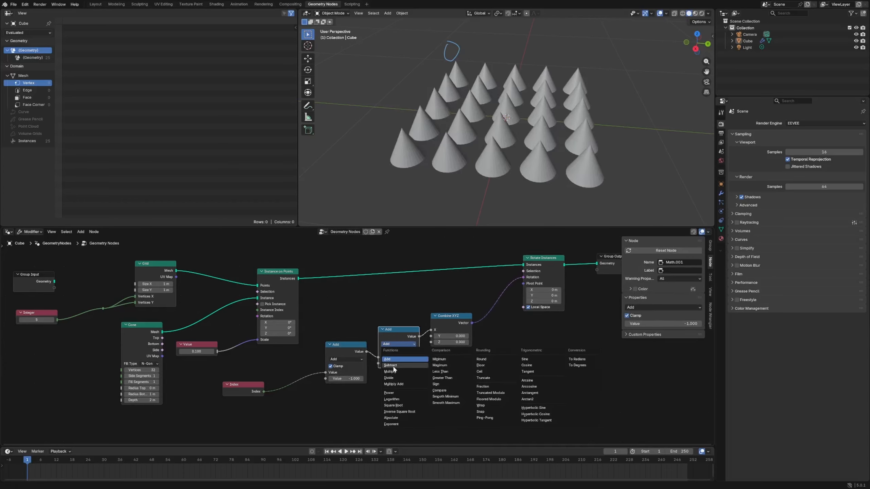
left_click(391, 369)
left_click(399, 363)
type("1tau")
key("Return")
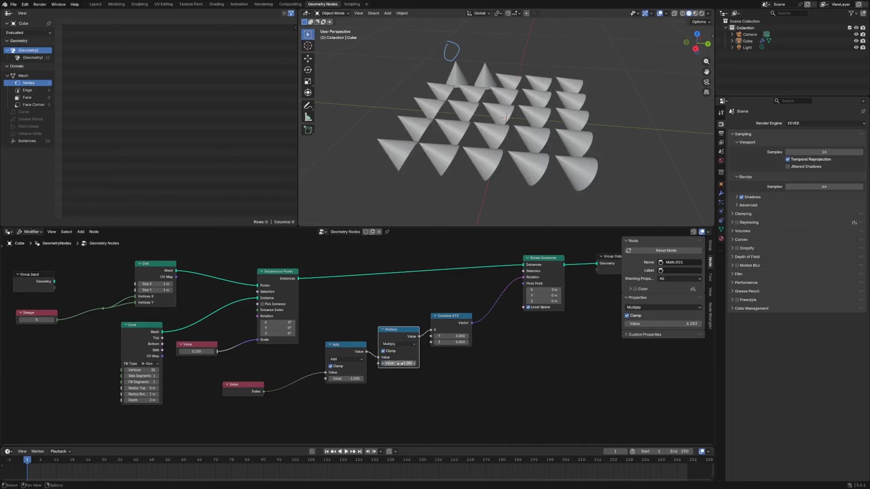
- Disable Clamp on the Multiply node and lower the Add node's value to -23.8
mouse_move(346, 378)
left_mouse_down()
mouse_move(331, 378)
mouse_move(343, 379)
left_mouse_up()
left_click(383, 352)
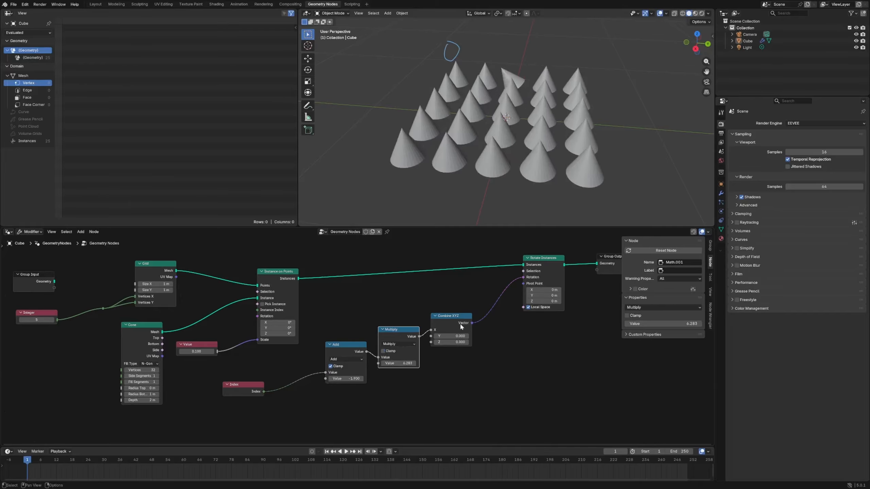
left_click_drag(460, 326, 485, 322)
left_click_drag(346, 379, 229, 378)
scroll(357, 379, "up", 5)
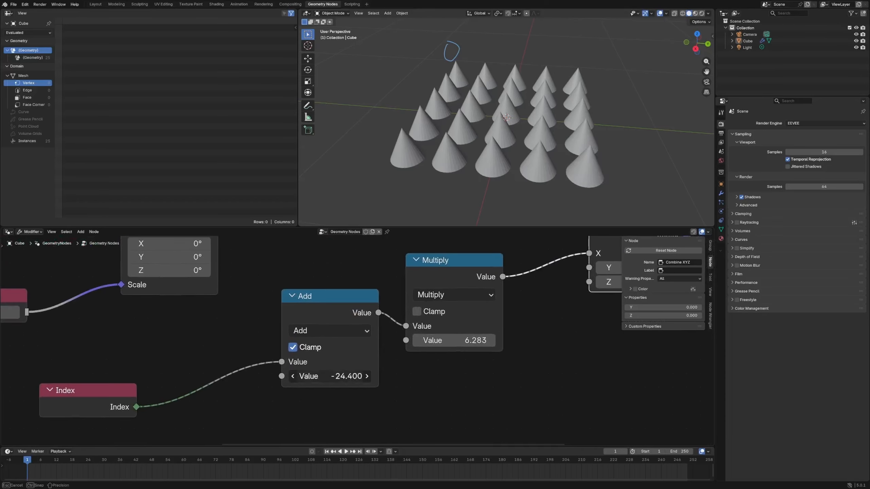
left_click_drag(357, 377, 346, 378)
middle_click_drag(358, 394, 397, 345)
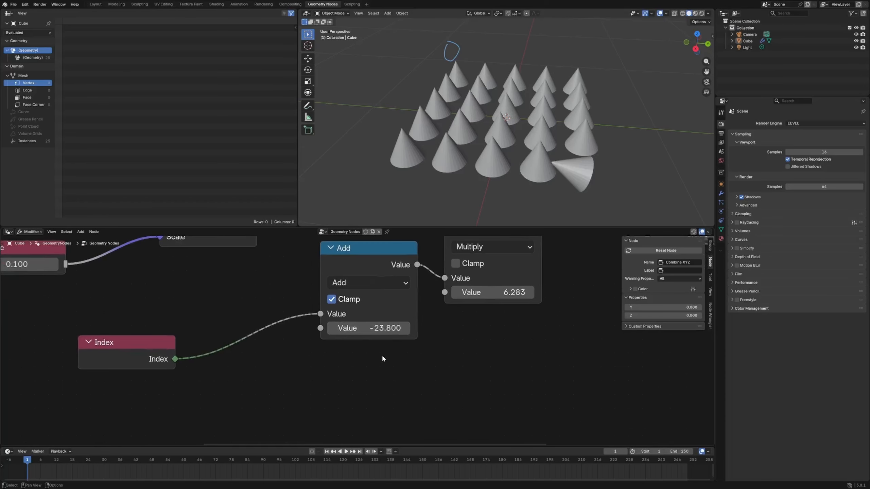
- Annotate the last cone with 24, preview Index on the Instance on Points output with the Viewer's Instance domain, and erase the note
left_click_drag(606, 164, 607, 217)
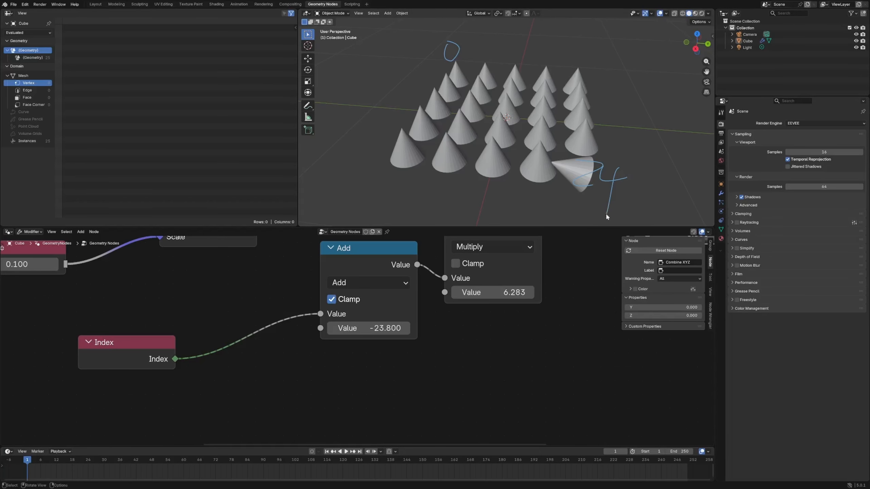
left_click(167, 360, "ctrl+shift")
scroll(264, 326, "down", 11)
left_click(533, 259, "ctrl+shift")
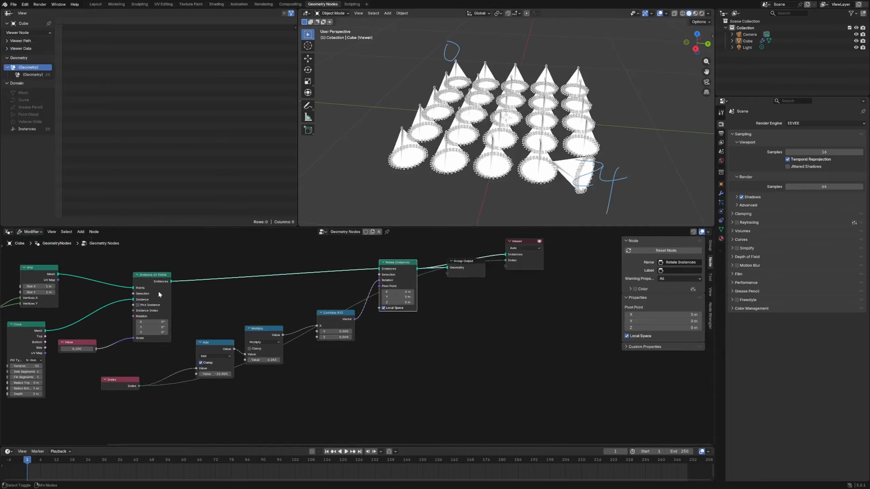
left_click(165, 282, "ctrl+shift")
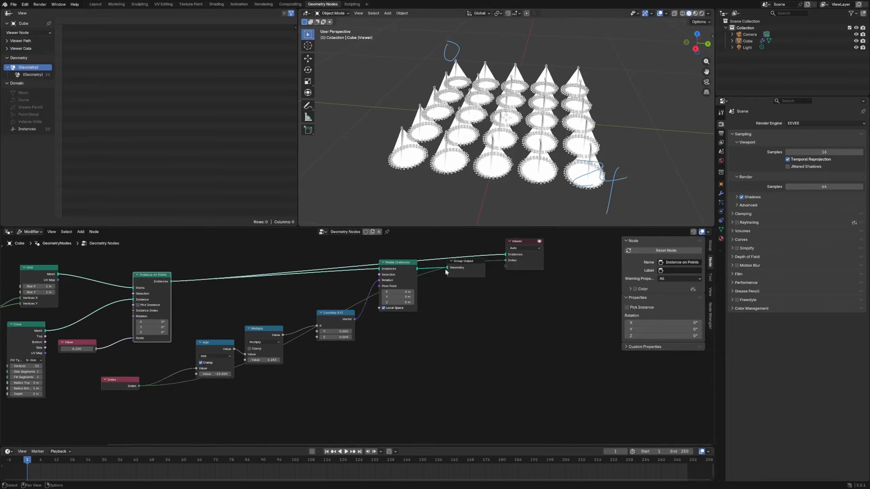
left_click_drag(511, 244, 330, 385)
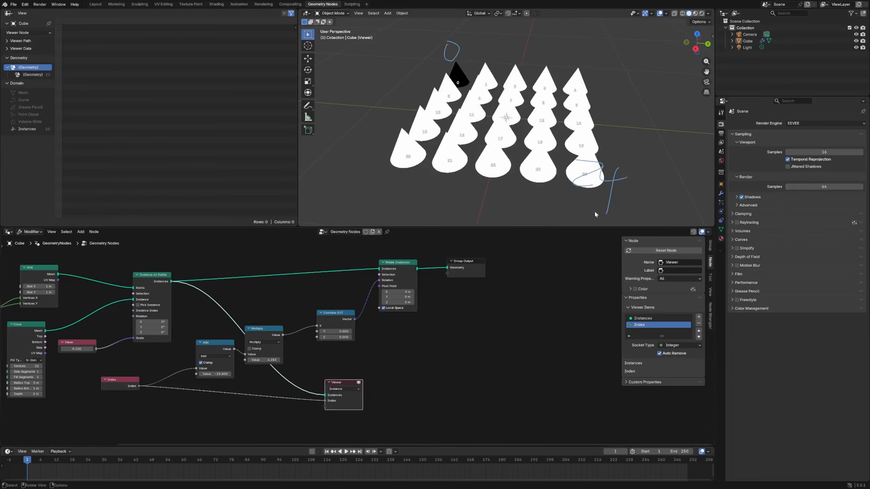
mouse_move(612, 196)
right_mouse_down()
mouse_move(609, 171)
mouse_move(565, 151)
right_mouse_up()
- Feed the Viewer from Rotate Instances and adjust the Add node's value to 1.2
scroll(321, 367, "up", 7)
middle_click_drag(321, 367, 370, 271)
mouse_move(201, 283)
left_mouse_down()
mouse_move(186, 284)
mouse_move(204, 284)
left_mouse_up()
scroll(360, 297, "down", 8)
middle_click_drag(360, 297, 309, 370)
left_click(401, 271, "ctrl+shift")
left_click_drag(402, 270, 394, 269)
left_click_drag(218, 365, 256, 365)
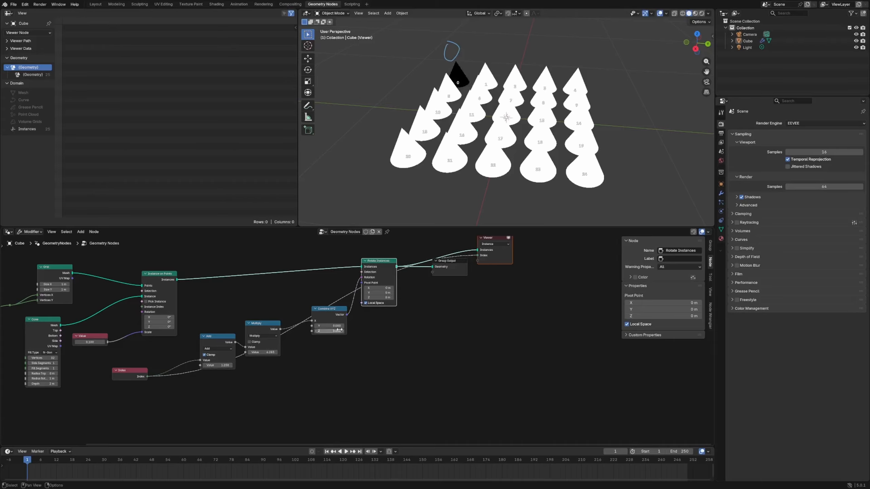
- Delete the Viewer node and rearrange Group Output, Rotate Instances, Add, Multiply and Combine XYZ to open up space
left_click(484, 257)
key("x")
left_click_drag(454, 270, 471, 270)
left_click_drag(385, 267, 414, 260)
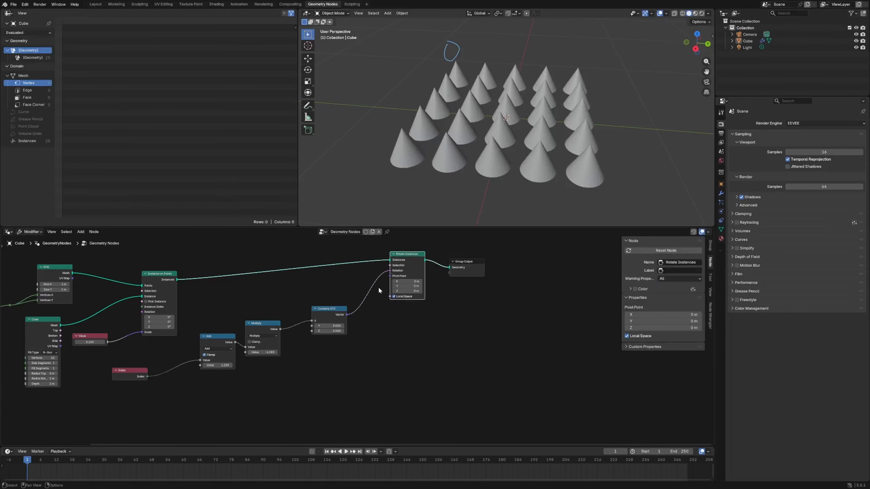
middle_click_drag(298, 323, 354, 300)
left_click_drag(314, 305, 294, 313)
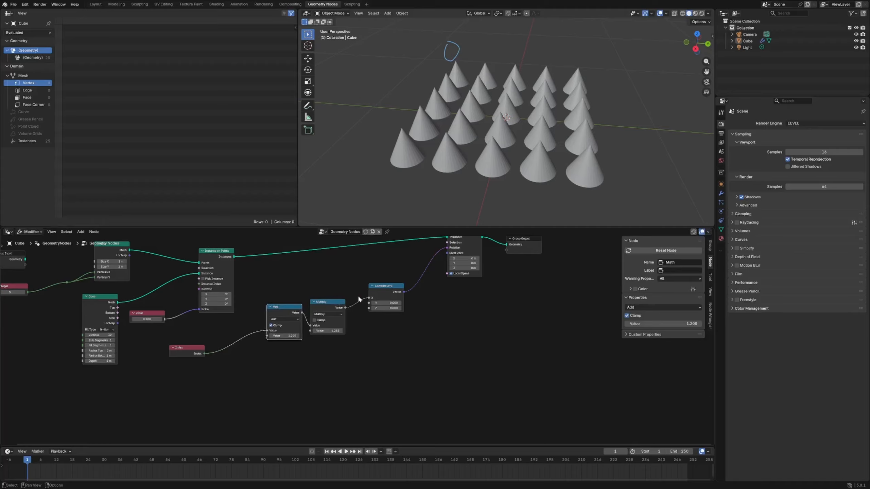
left_click_drag(381, 293, 385, 291)
left_click_drag(330, 307, 337, 305)
- Duplicate the Add node onto the link after Index and set the copy to Multiply by 0.25
left_click(289, 312)
key("shift+d")
left_click(245, 324)
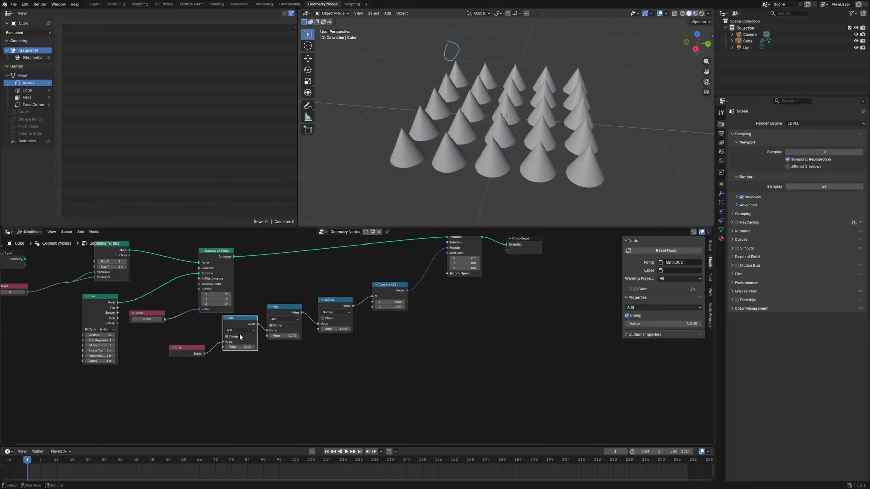
left_click(239, 330)
left_click(232, 355)
left_click(237, 347)
type("0.254")
key("Return")
left_click(239, 346)
type(".25")
key("Return")
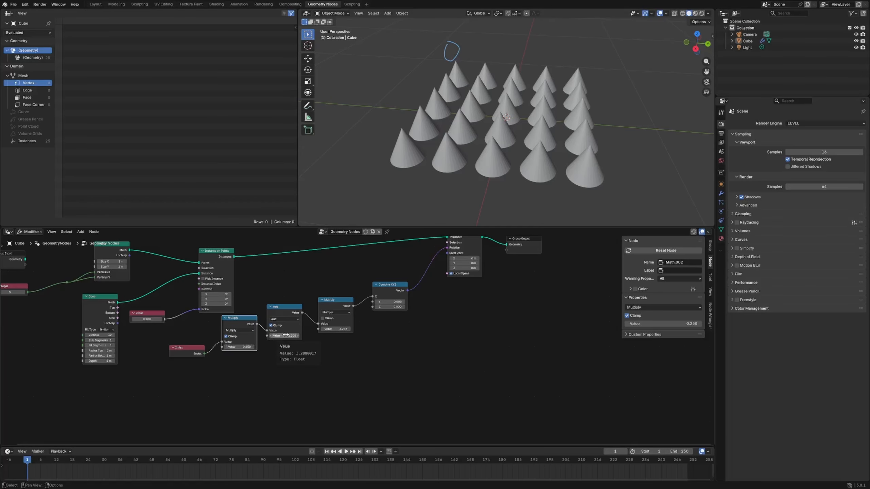
- Disable Clamp on the Multiply node after Index and lower the Add node's value to -5.88
left_click_drag(285, 336, 285, 335)
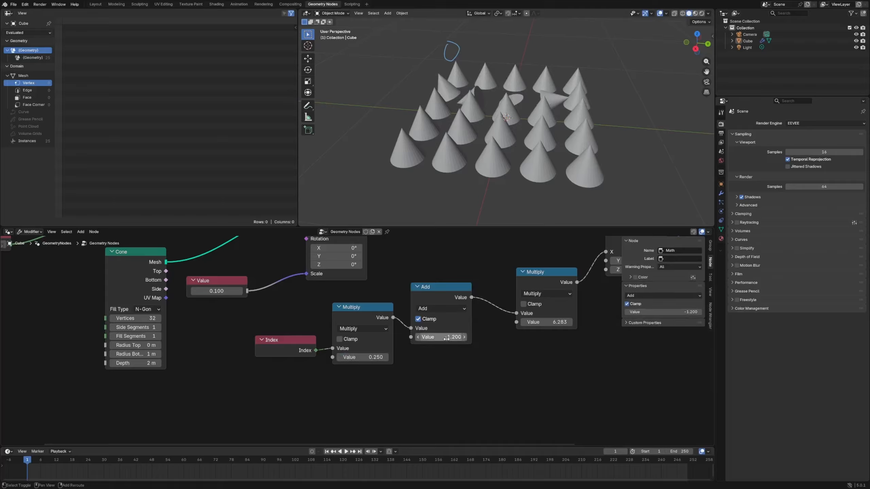
left_click_drag(441, 337, 408, 338)
left_click_drag(408, 337, 334, 337)
- Try a value of 1 on the clamped Add node
right_click_drag(452, 50, 458, 60)
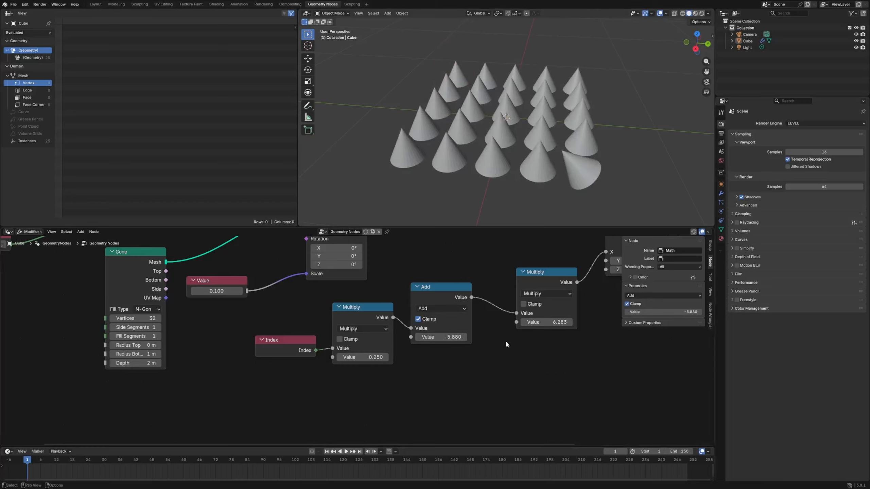
mouse_move(445, 337)
left_mouse_down()
mouse_move(531, 337)
mouse_move(444, 346)
left_mouse_up()
double_click(420, 337)
type("1")
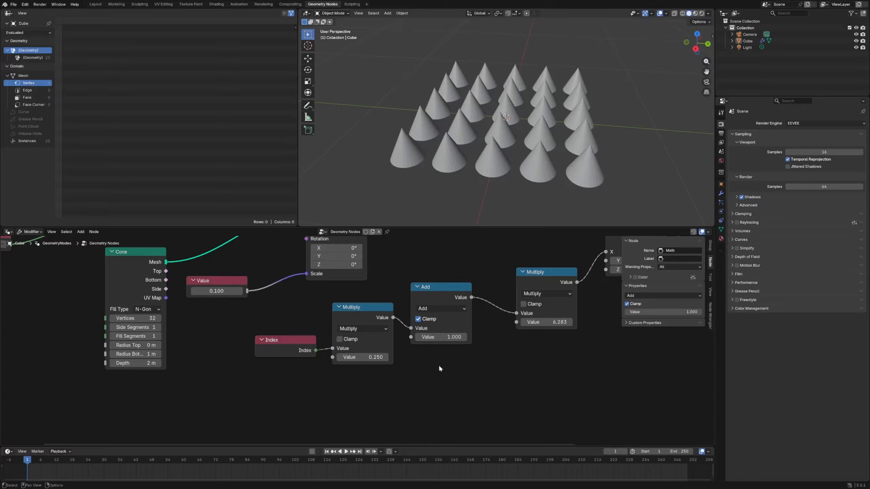
- Set the Add node's value to -6 and clear the annotations sketched beneath it
double_click(452, 337)
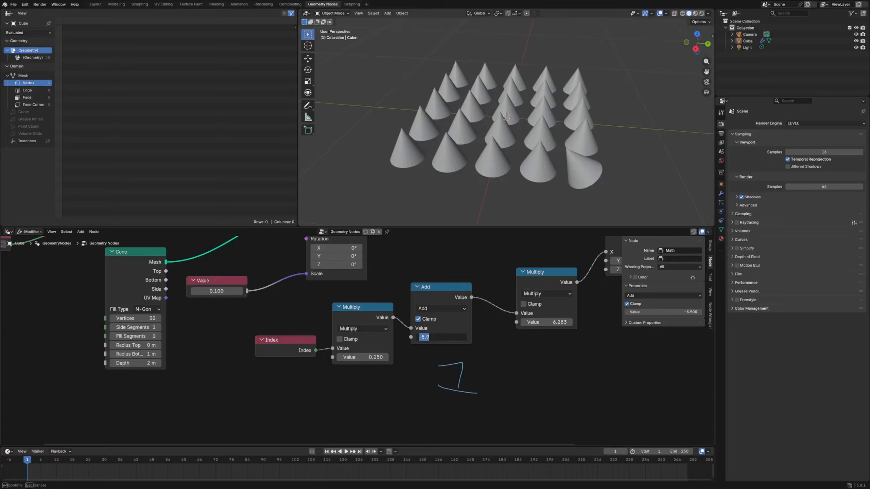
type("-6")
key("Return")
mouse_move(460, 358)
right_mouse_down()
mouse_move(422, 400)
mouse_move(490, 399)
right_mouse_up()
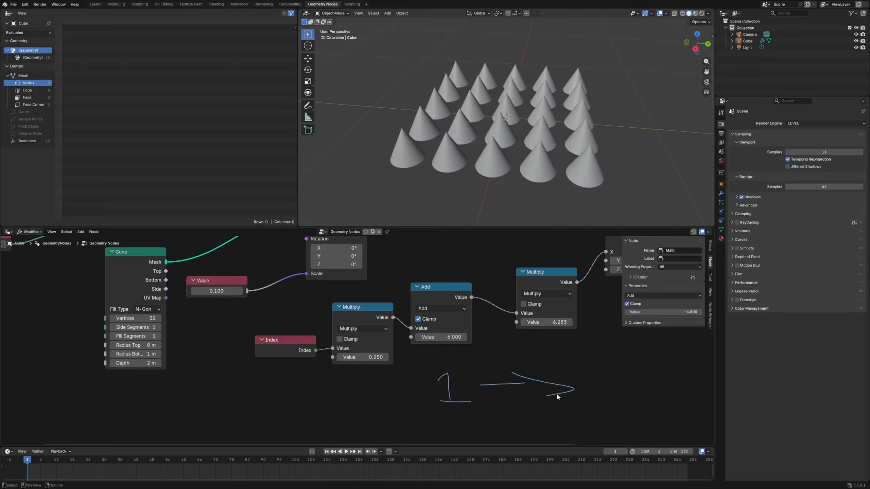
right_click_drag(555, 375, 463, 391)
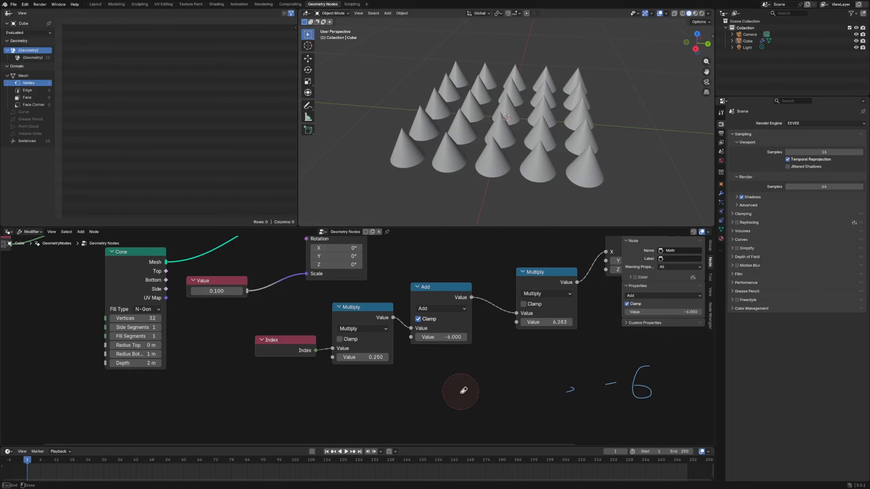
- Move the Add, second Multiply and Combine XYZ nodes together, and shift the first Multiply and Index nodes closer to them
scroll(552, 378, "down", 10, "shift")
scroll(519, 338, "up", 5)
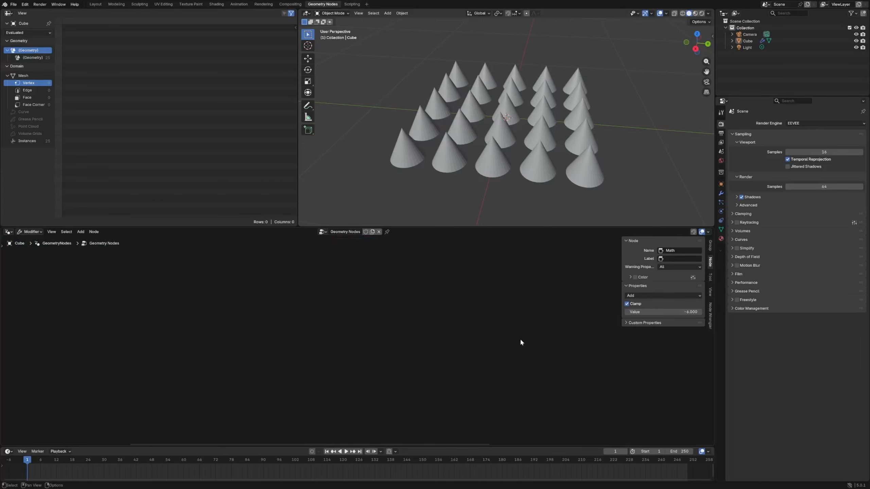
scroll(504, 339, "down", 6, "ctrl")
scroll(469, 339, "up", 9, "shift")
scroll(469, 347, "down", 9)
middle_click_drag(573, 339, 407, 402)
middle_click_drag(463, 350, 541, 304)
left_click_drag(534, 395, 327, 297)
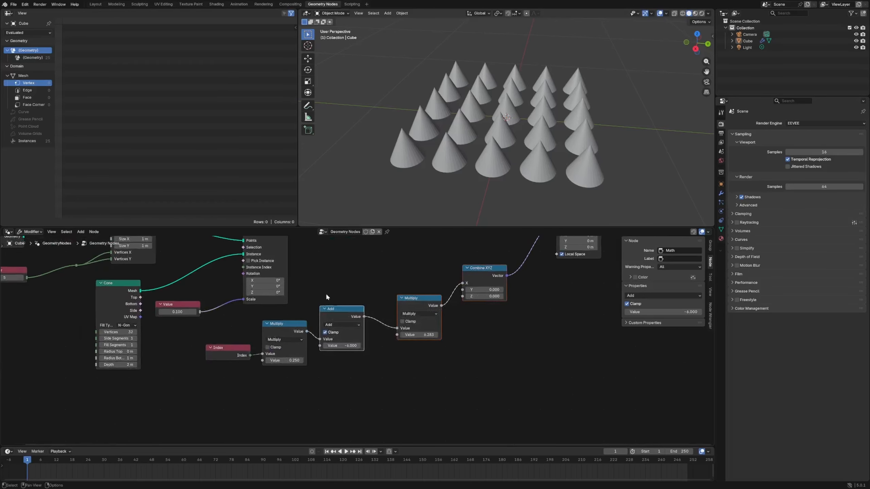
key("g")
left_click(539, 287)
left_click_drag(278, 326, 297, 326)
left_click_drag(239, 348, 261, 340)
- Add a Scene Time node below Index and connect its Frame output to a new Divide math node
key("shift+a")
type("scentim")
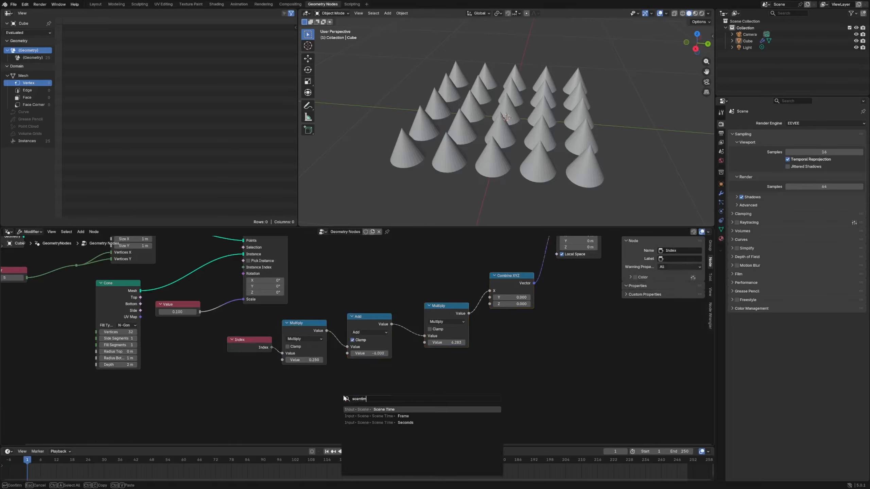
key("Return")
left_click(257, 403)
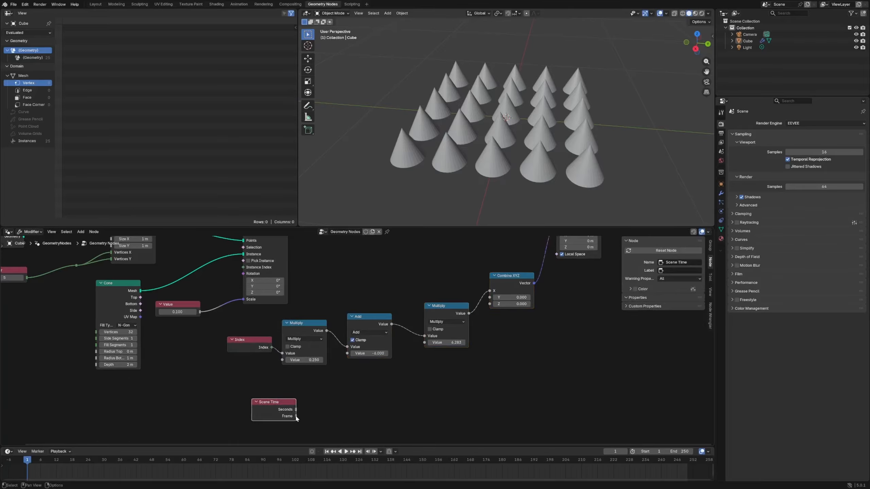
left_click_drag(296, 416, 355, 405)
left_click(381, 467)
left_click(383, 433)
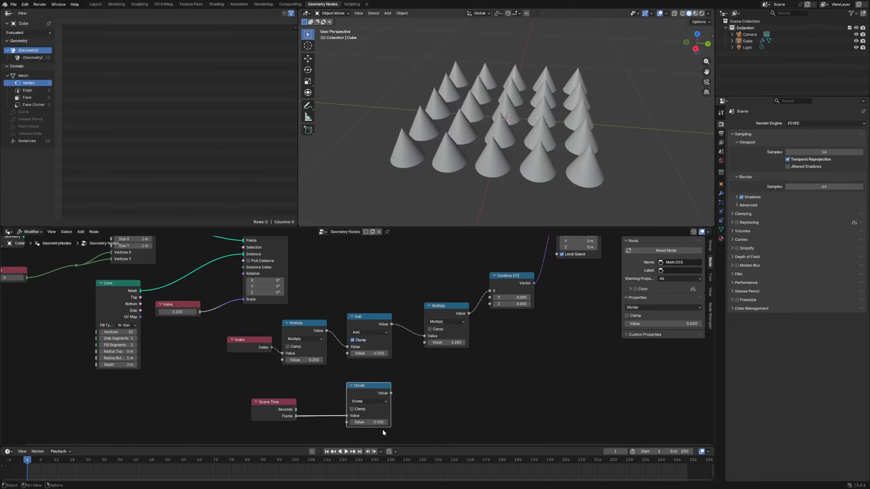
- Set the Divide node's value to 180 and the timeline's end frame to 180
left_click(382, 423)
key("Return")
type("180")
key("Return")
left_click(359, 422)
type("180")
key("Return")
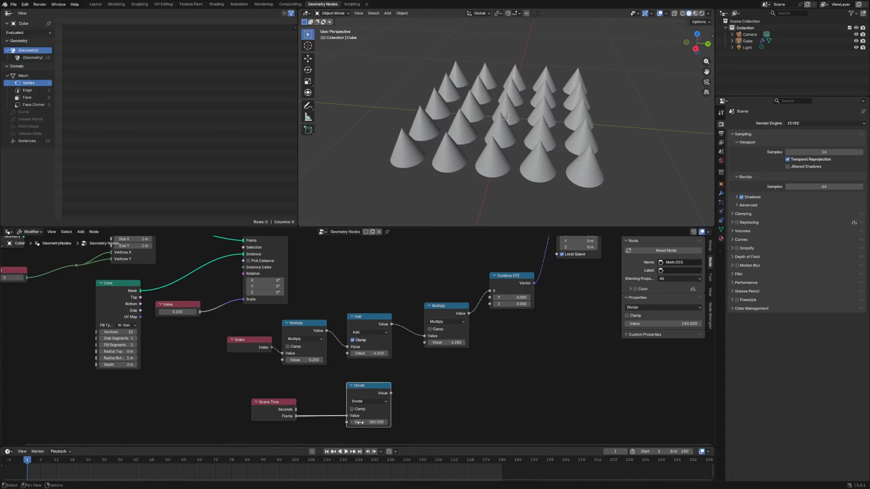
- Set the output frame rate to 60 fps and the start frame to 0
left_click(721, 133)
left_click(824, 182)
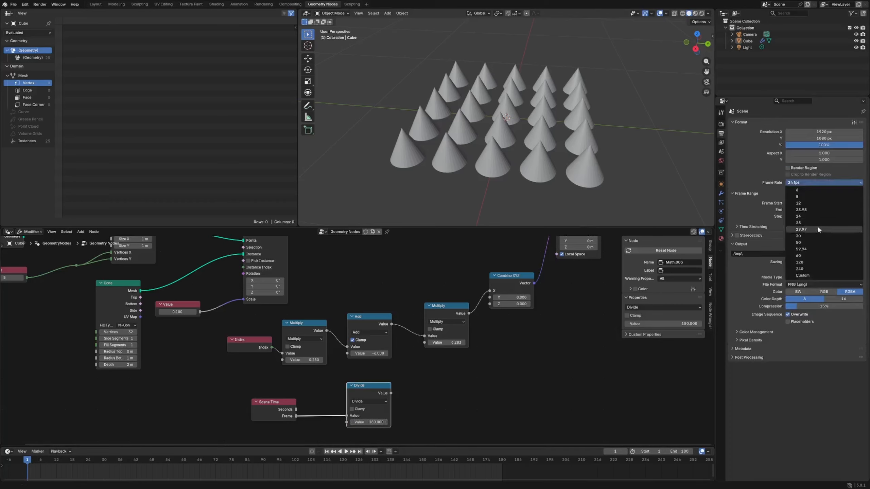
left_click(806, 256)
left_click(788, 203)
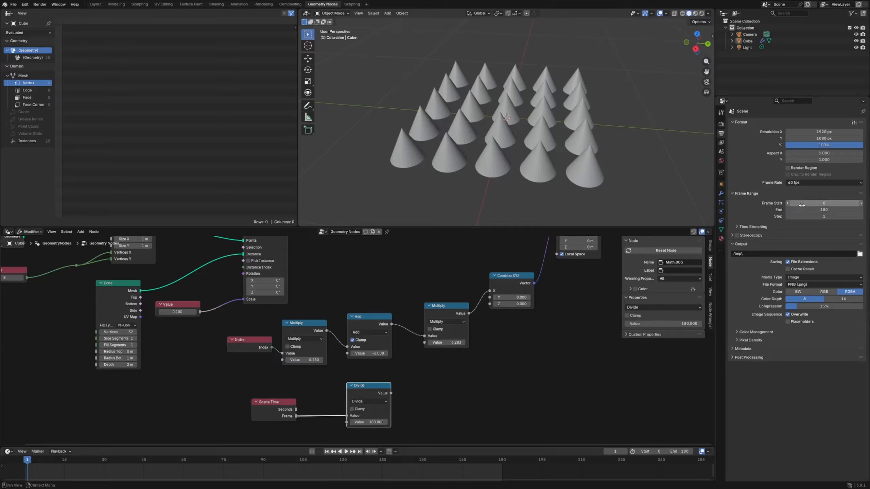
key("space")
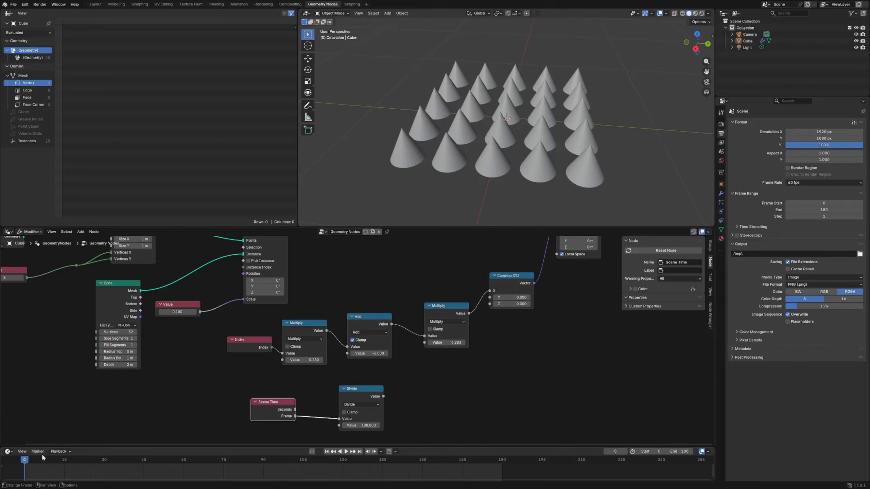
- Move the Scene Time and Divide nodes together away from the Add node to free up space after them
middle_click_drag(393, 371, 357, 346)
scroll(284, 344, "down", 4)
left_click_drag(339, 312, 342, 302)
left_click_drag(245, 368, 341, 426)
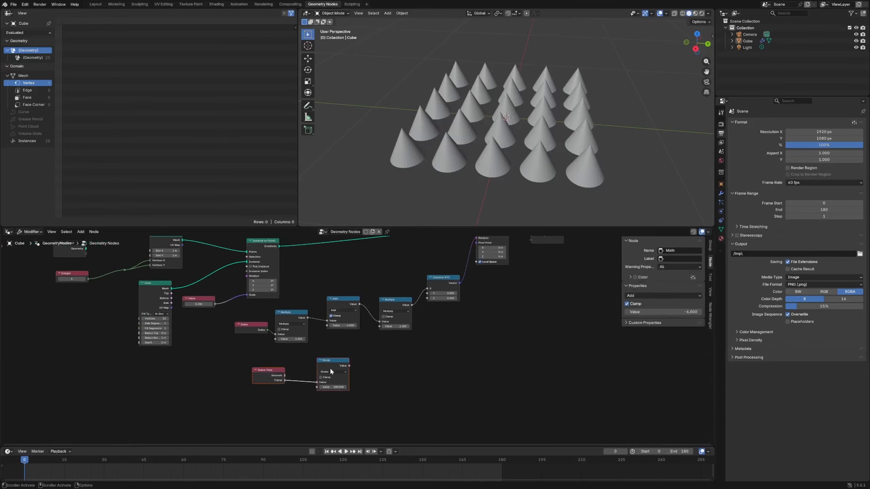
left_click_drag(329, 368, 274, 378)
- Add a Float Curve node after Divide and connect Divide's output to the curve's Value input
key("shift+a")
mouse_move(367, 373)
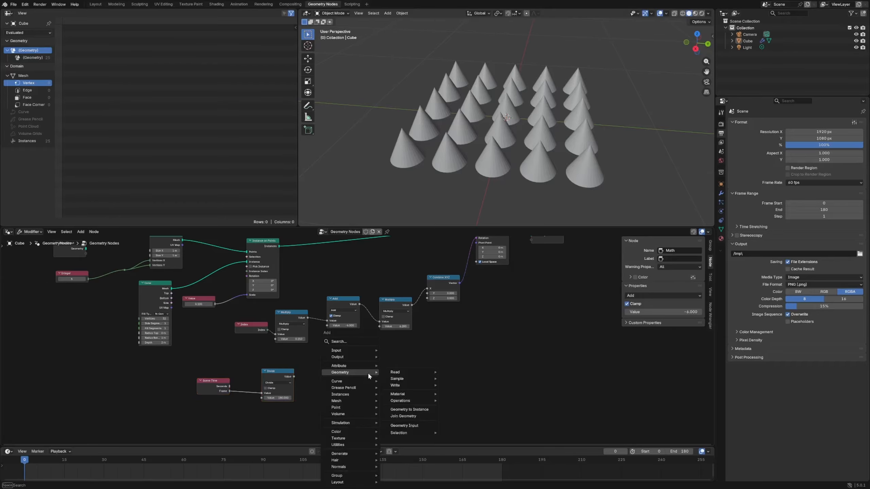
type("float curve")
key("Return")
left_click(339, 363)
left_click_drag(294, 377, 338, 429)
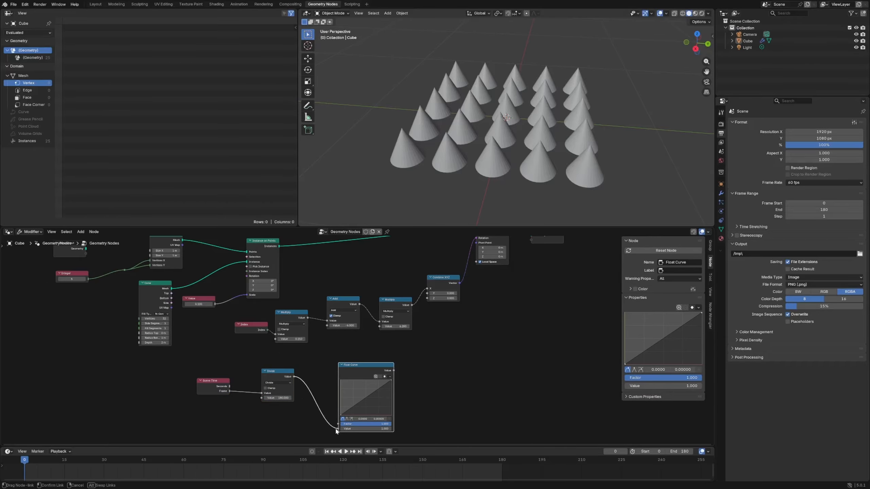
scroll(357, 345, "up", 10)
middle_click_drag(291, 420, 452, 320, "shift")
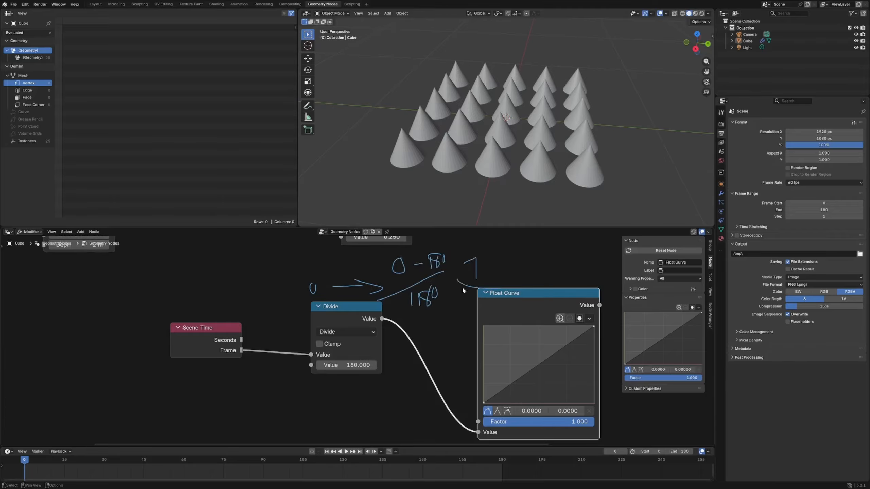
mouse_move(462, 286)
right_mouse_down()
mouse_move(386, 258)
mouse_move(411, 295)
mouse_move(483, 272)
right_mouse_up()
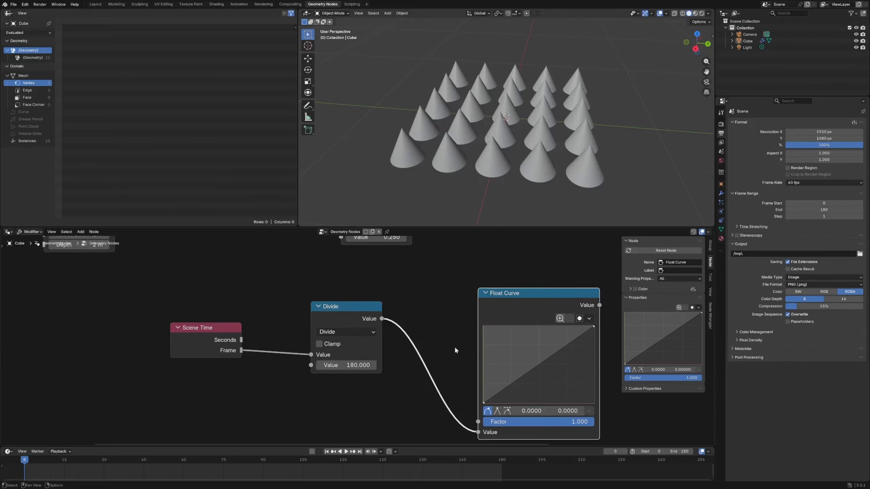
- Spread Scene Time, Divide and Float Curve into a tidy row below the Index and Multiply nodes
middle_click_drag(455, 348, 343, 363)
left_click_drag(457, 321, 413, 310)
scroll(379, 314, "down", 4)
left_click_drag(160, 339, 134, 364)
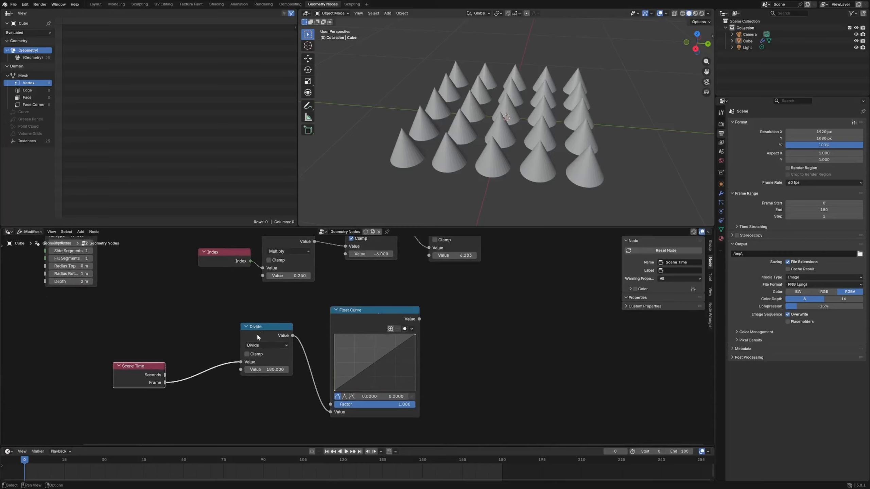
left_click_drag(257, 335, 219, 342)
left_click_drag(141, 370, 136, 372)
left_click_drag(234, 332, 220, 339)
left_click_drag(370, 310, 329, 316)
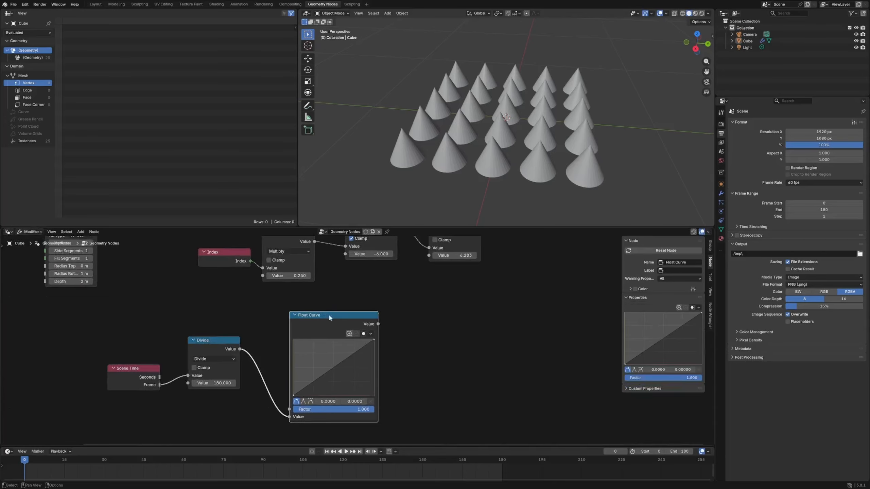
- Add a Map Range node fed by the Float Curve and link its Result to the Add node's second Value input
scroll(343, 322, "down", 2)
key("shift+a")
type("m")
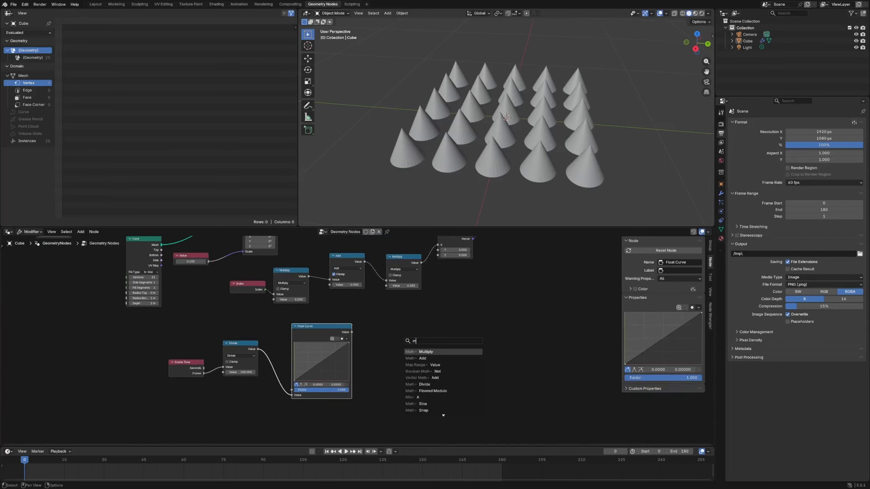
type("ap")
key("Return")
left_click(403, 339)
left_click_drag(437, 341, 329, 285)
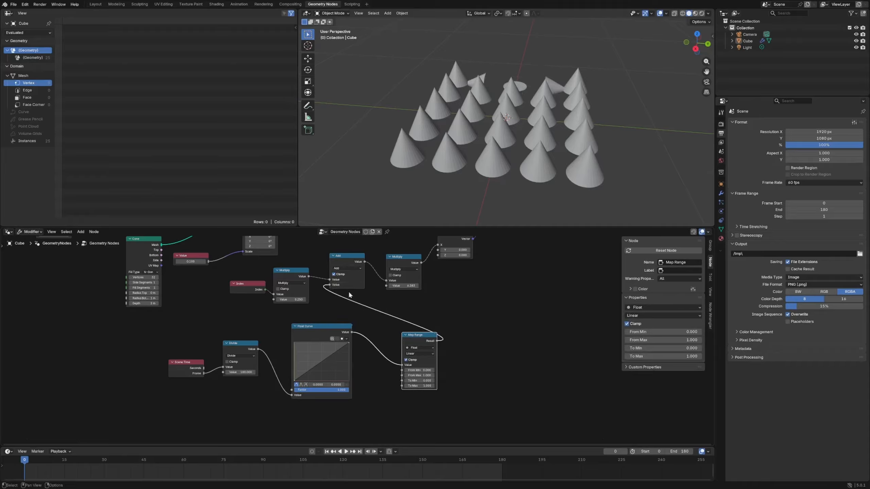
- Set the Map Range node's To Min to 6 and To Max to -1
scroll(427, 371, "up", 4)
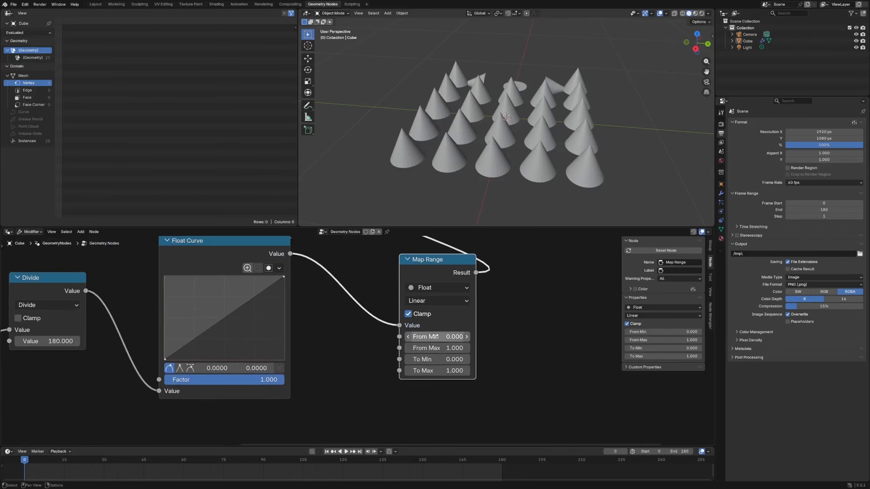
left_click(435, 336)
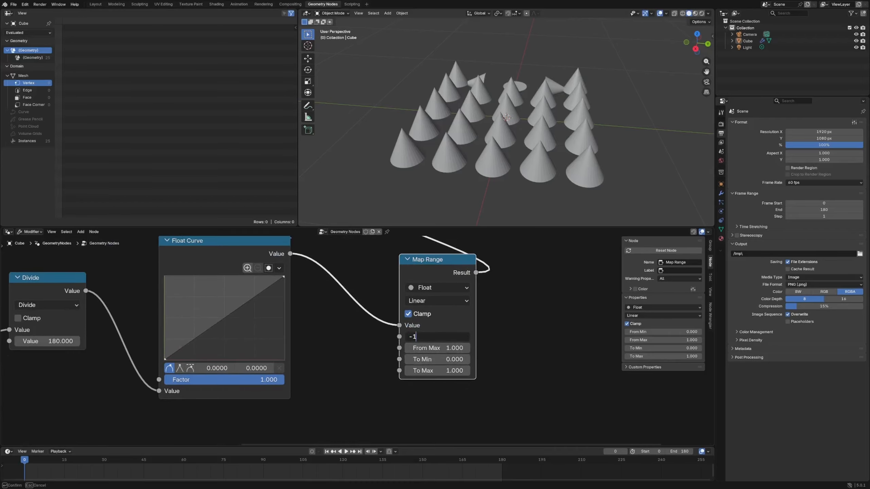
key("Escape")
left_click(433, 360)
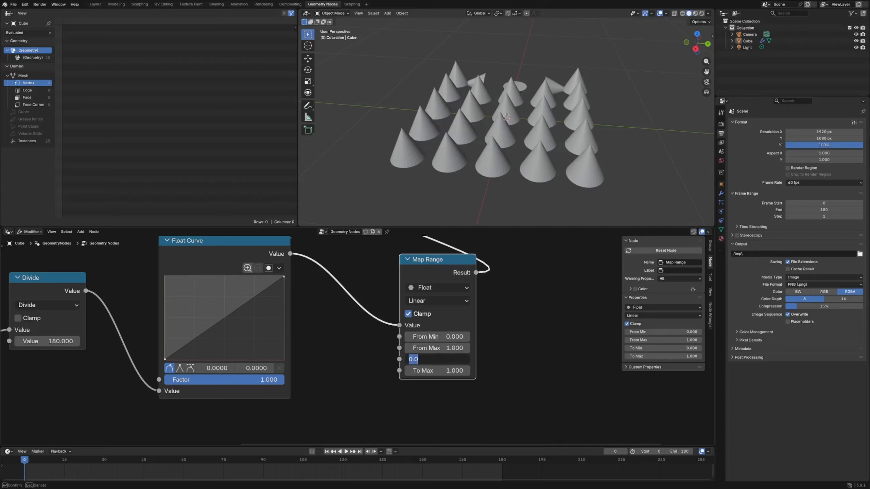
key("Tab")
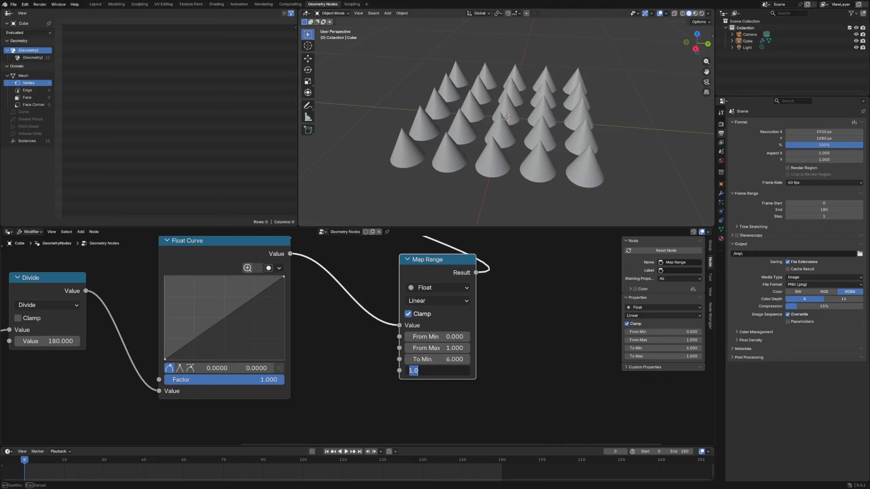
key("Return")
- Play back the animation and disable Clamp on the Map Range node
key("space")
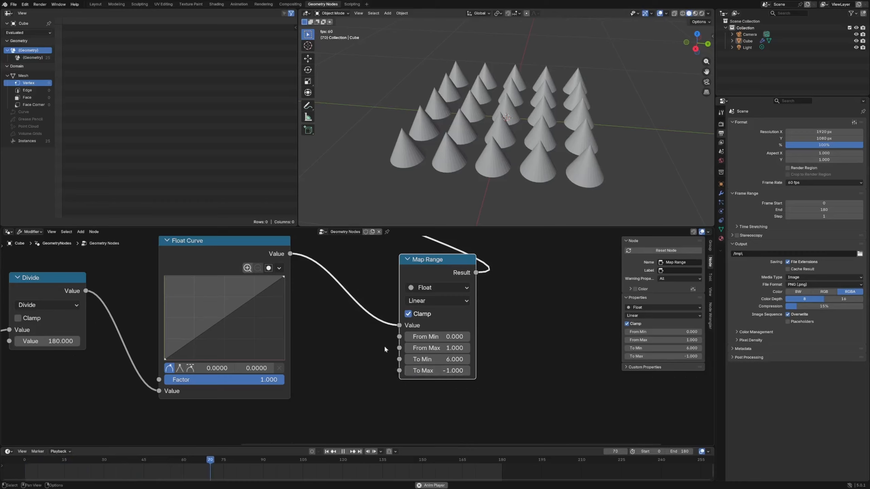
scroll(370, 338, "down", 4, "ctrl")
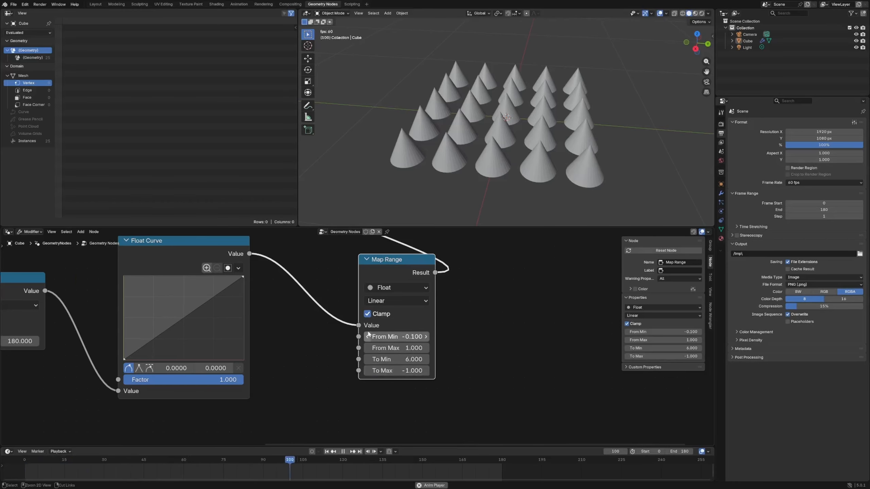
scroll(322, 328, "down", 4, "ctrl")
left_click(298, 315)
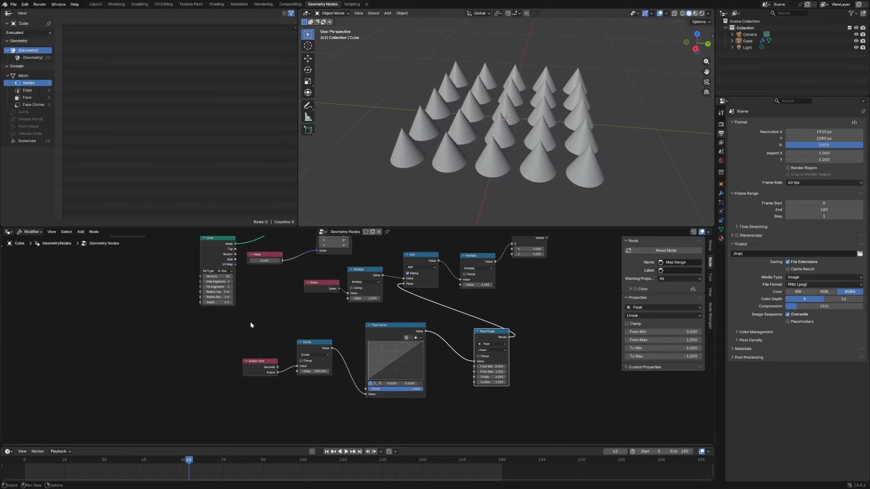
- Set the Map Range node's To Min to -1 and To Max to 6
left_click(491, 377)
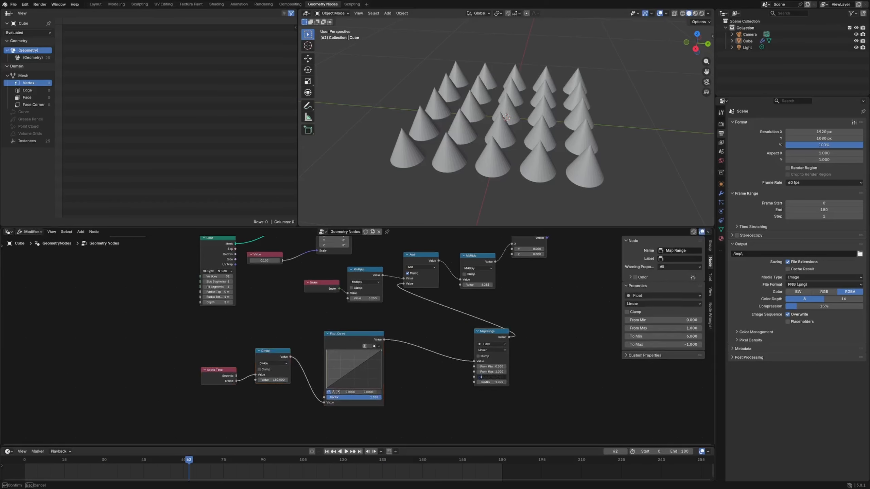
key("Return")
key("Return")
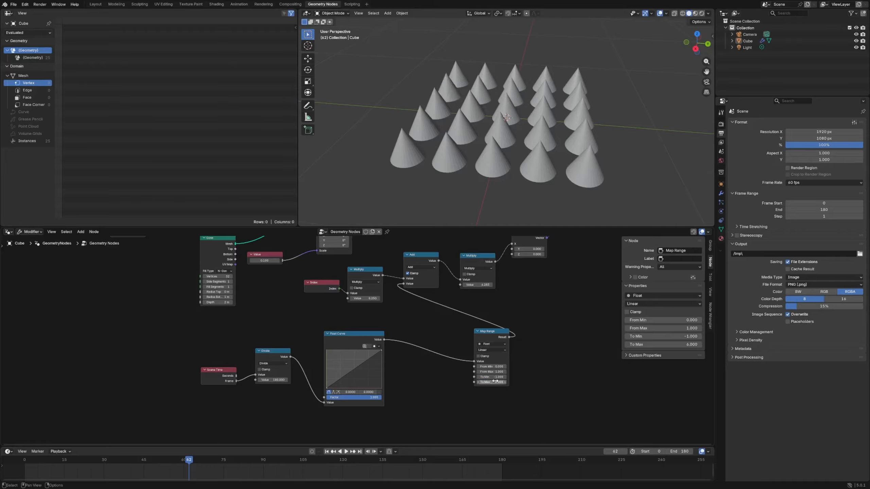
- Disconnect Map Range from the Add node and adjust Add's own value to test the cones' rotation
key("space")
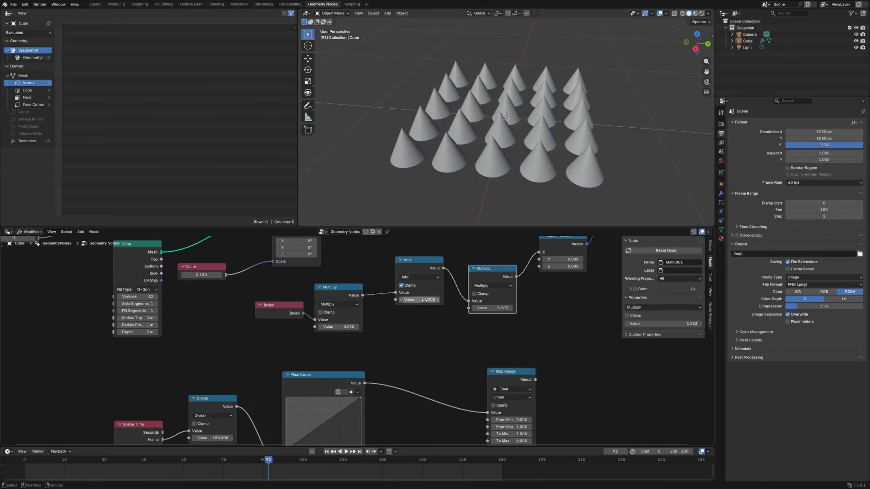
mouse_move(420, 300)
left_mouse_down()
mouse_move(440, 300)
mouse_move(426, 299)
left_mouse_up()
middle_click_drag(464, 387, 435, 319)
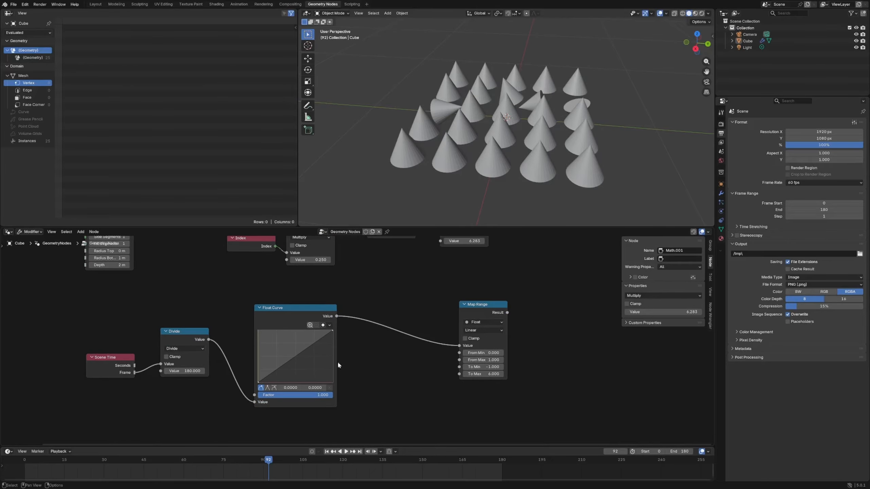
key("space")
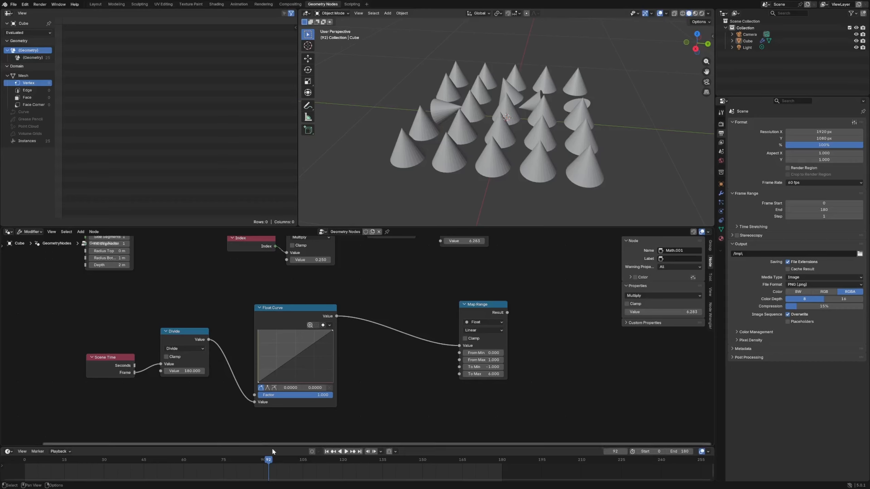
- Set the Map Range node's To Min to -6 and To Max to 1, and reconnect its Result to the Add node
left_click_drag(126, 457, 125, 457)
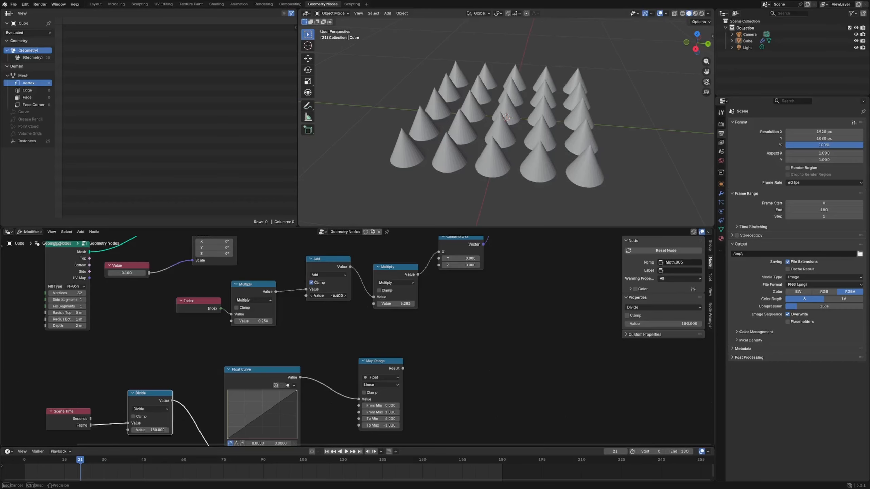
left_click_drag(328, 296, 357, 295)
left_click(391, 377)
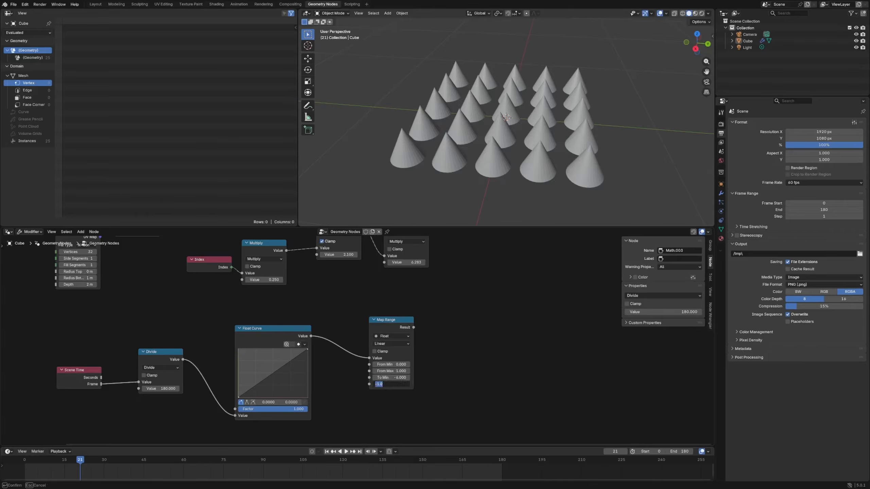
left_click_drag(385, 316, 316, 255)
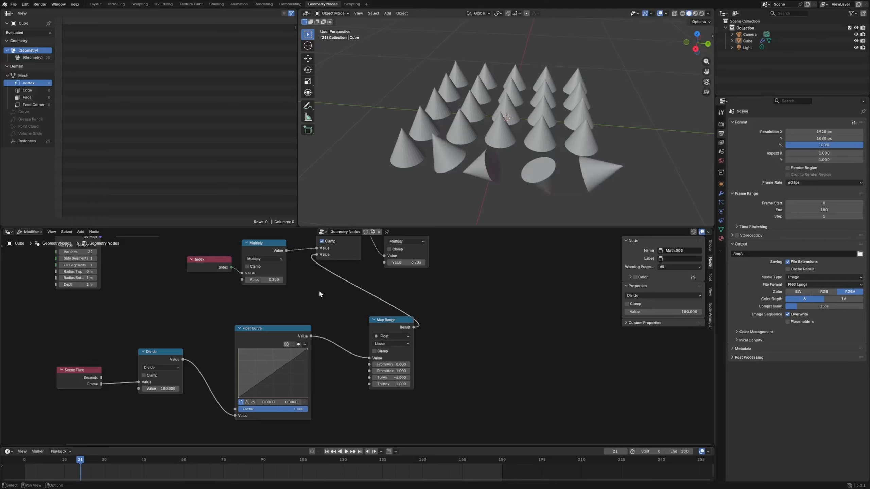
- Bend the Float Curve upward with a point at about 0.40, 0.72 and play back the animation from the start
left_click(347, 476)
left_click_drag(278, 368, 266, 362)
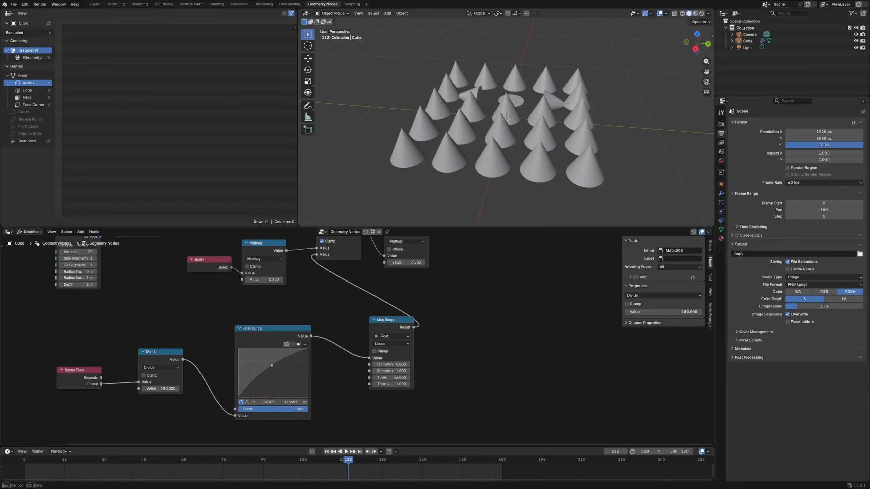
left_click_drag(351, 462, 21, 464)
key("space")
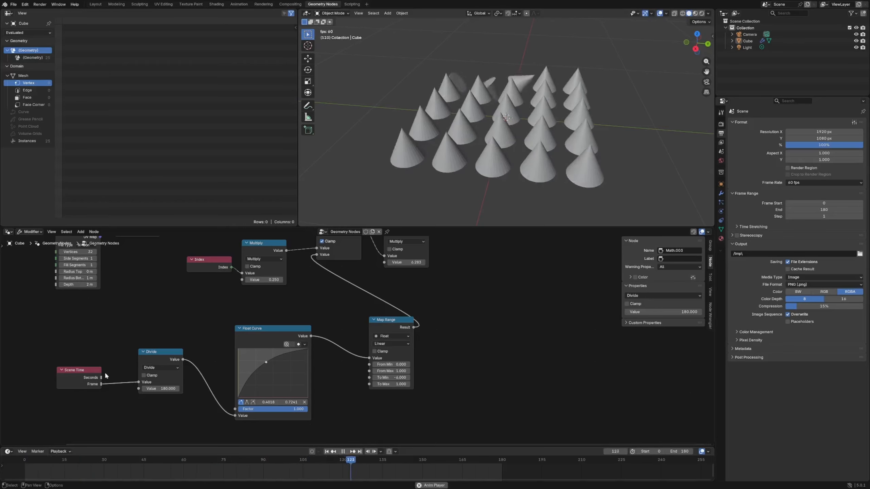
key("space")
- Lower the Float Curve's point to about 0.36, 0.06 and play back the animation from the start
left_click_drag(265, 360, 263, 396)
left_click_drag(390, 464, 26, 476)
key("space")
key("space")
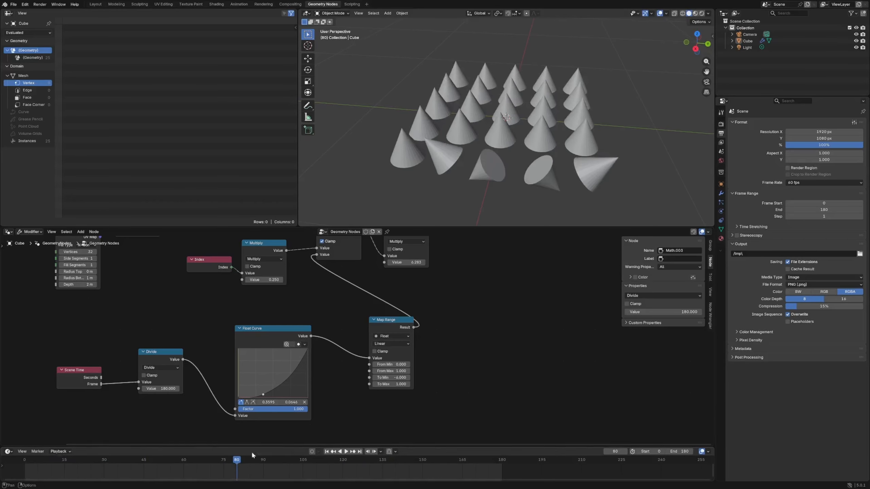
- Shape the Float Curve into an S by adjusting the lower point and adding an upper one at about 0.76, 0.90, and play the animation
scroll(347, 360, "up", 11)
middle_click_drag(343, 361, 505, 238)
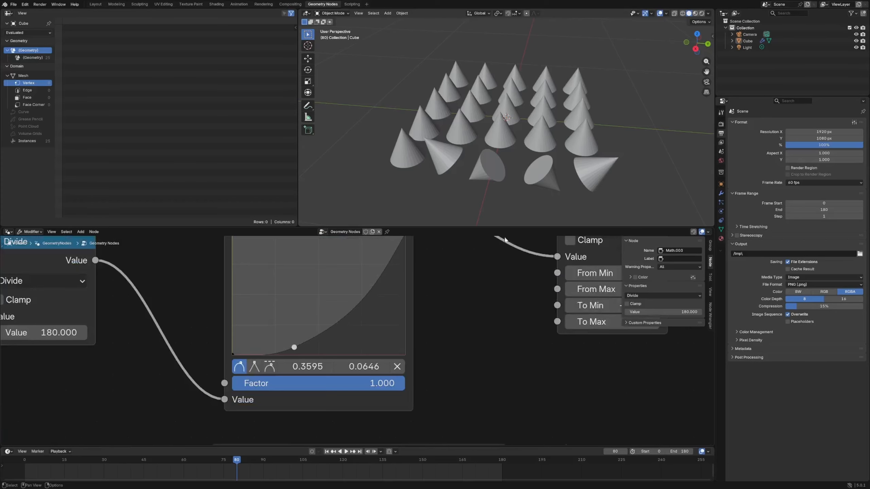
left_click_drag(296, 348, 276, 338)
middle_click_drag(342, 316, 341, 350)
left_click_drag(376, 300, 362, 281)
left_click_drag(237, 461, 25, 460)
key("space")
- Extend the scene's end frame from 180 by 60 frames and set the Divide node's value to 240
scroll(453, 395, "down", 6)
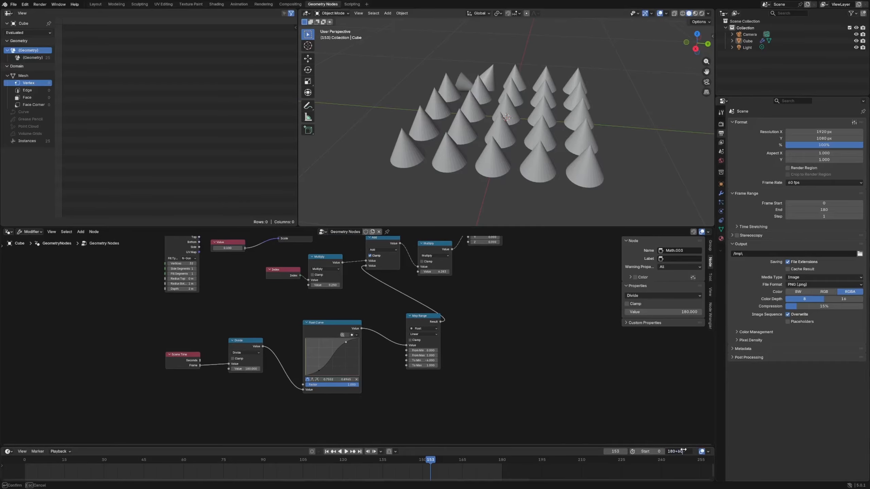
key("Return")
scroll(401, 375, "up", 2)
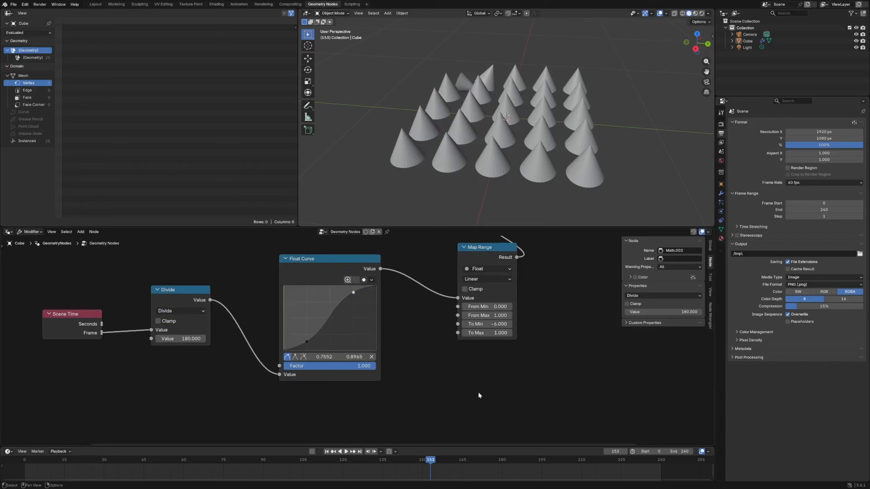
left_click(192, 335)
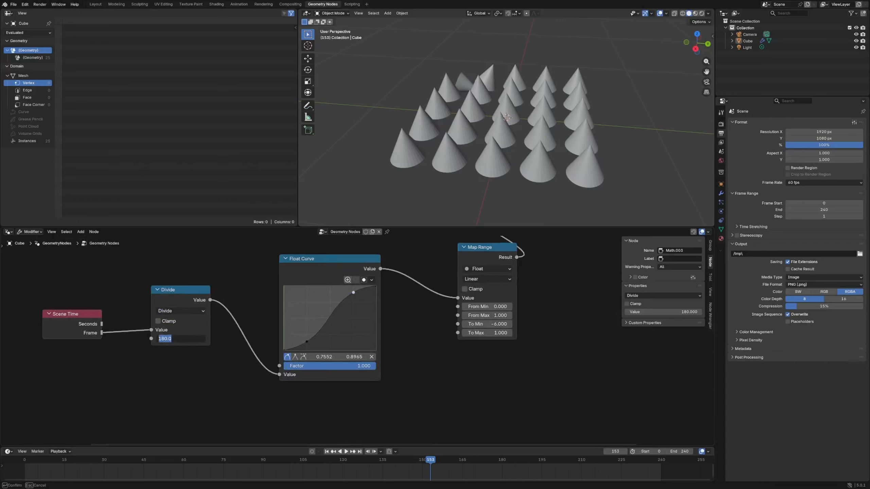
type("240")
key("Return")
- Play back the extended animation and save the file
key("space")
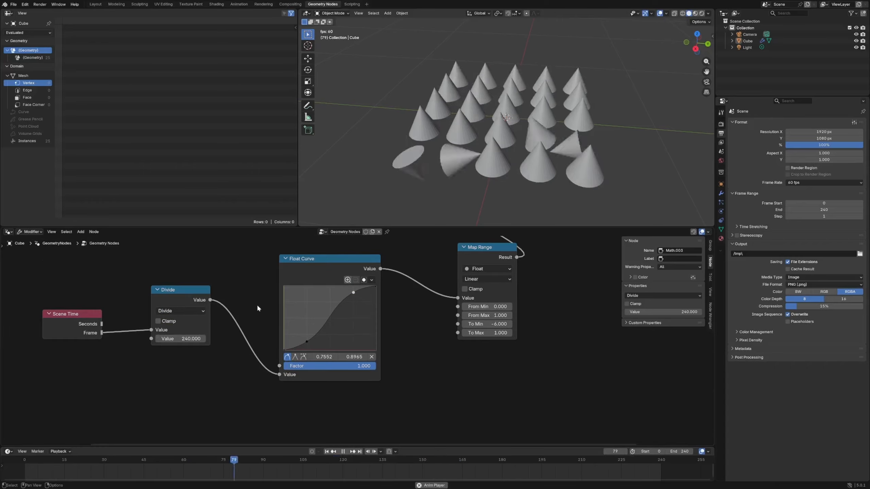
scroll(494, 299, "down", 3)
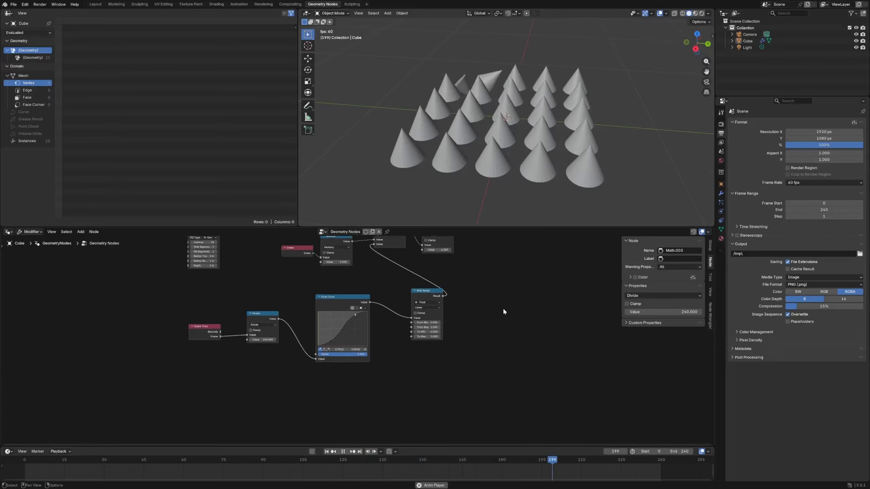
key("space")
key("ctrl+s")
- Tidy the node layout by repositioning the Group Output, Rotate Instances, Instance on Points and Grid nodes
left_click_drag(505, 300, 505, 295)
middle_click_drag(507, 284, 391, 357)
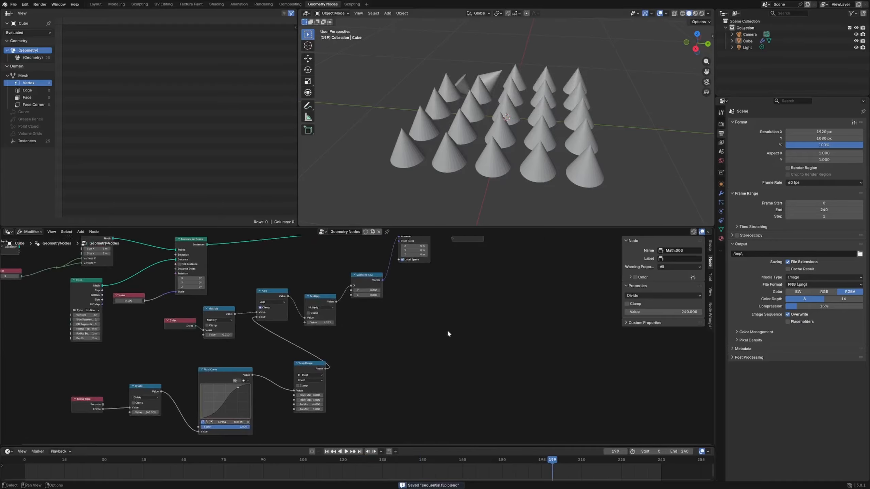
scroll(502, 306, "down", 5)
middle_click_drag(506, 305, 431, 388)
left_click_drag(407, 340, 468, 327)
scroll(514, 149, "up", 6)
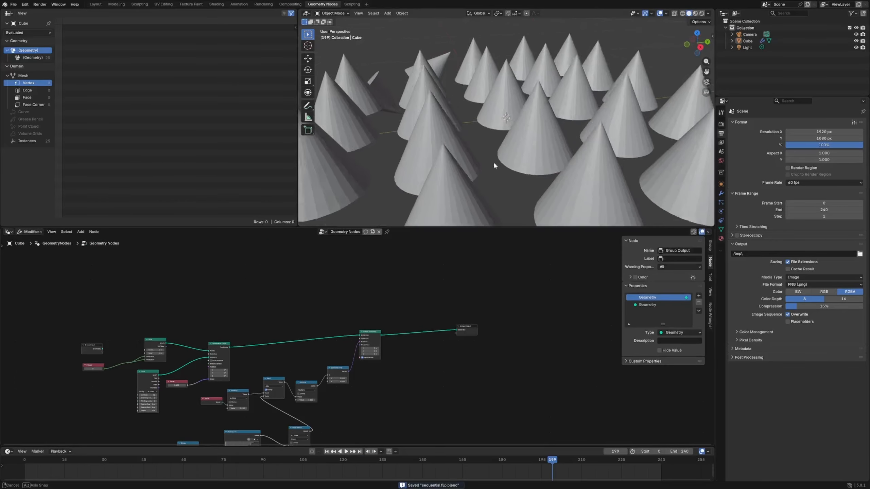
left_click_drag(372, 333, 369, 328)
left_click(433, 367)
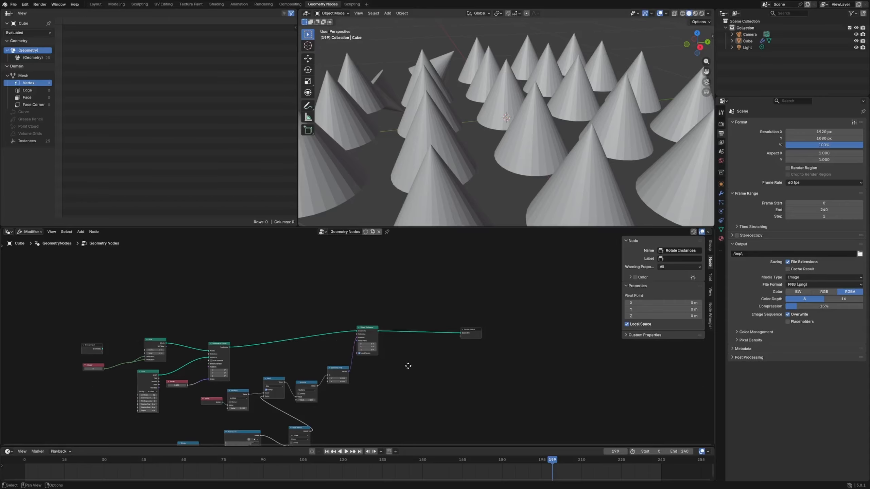
middle_click_drag(408, 366, 494, 317)
left_click_drag(315, 292, 322, 285)
left_click_drag(254, 290, 250, 285)
- Make room around the Cone node and add a reroute on its link to Instance on Points
middle_click_drag(226, 328, 273, 307)
scroll(271, 309, "up", 5)
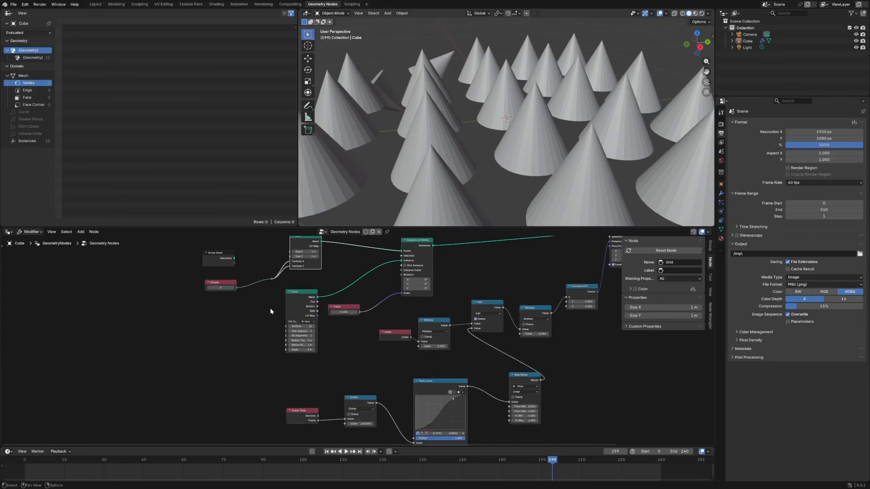
scroll(270, 311, "up", 4)
left_click_drag(344, 295, 356, 303)
left_click(225, 322)
right_click_drag(348, 283, 345, 255, "shift")
- Add a Cube mesh node and feed it into the reroute in place of the Cone
key("shift+a")
type("cu")
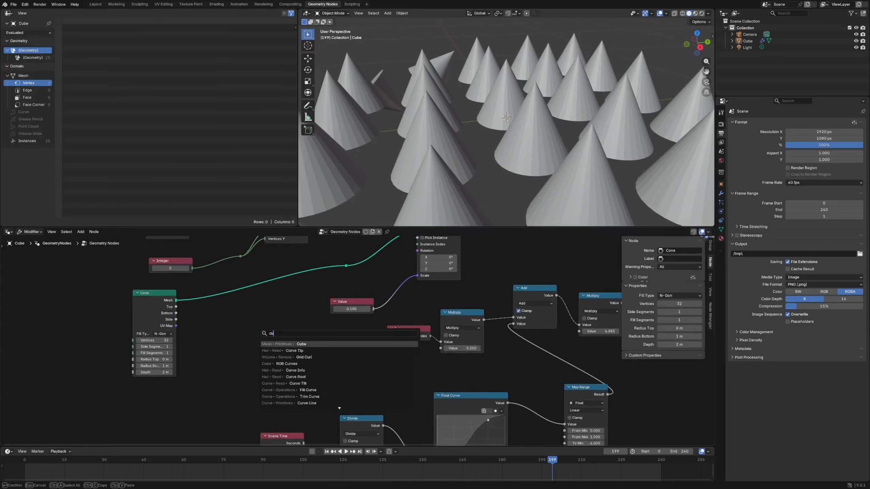
key("Return")
left_click(288, 333)
- Insert a Transform Geometry node on the link between the Cube node and the reroute
key("shift+a")
type("tran")
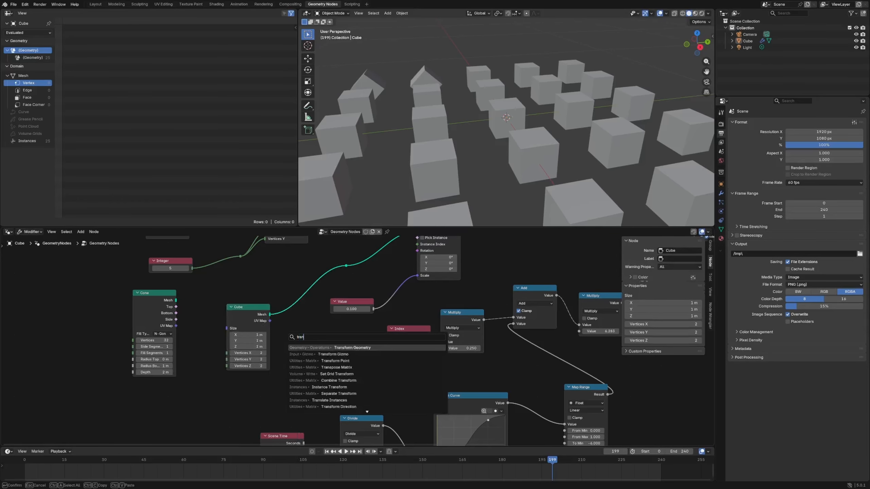
key("Return")
left_click(284, 277)
- Set the Transform Geometry node's Y and Z rotation to 45° each
left_click_drag(305, 342, 300, 342)
double_click(305, 341)
type("45")
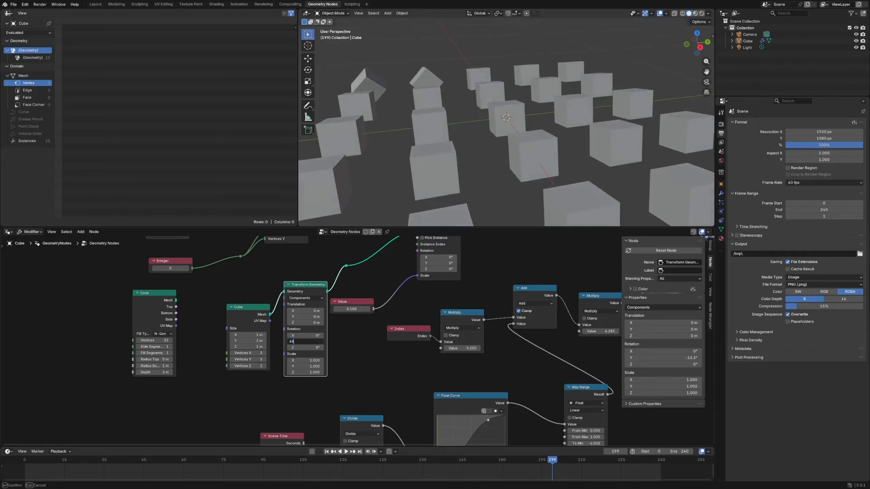
key("Return")
middle_click_drag(469, 132, 444, 146)
double_click(310, 348)
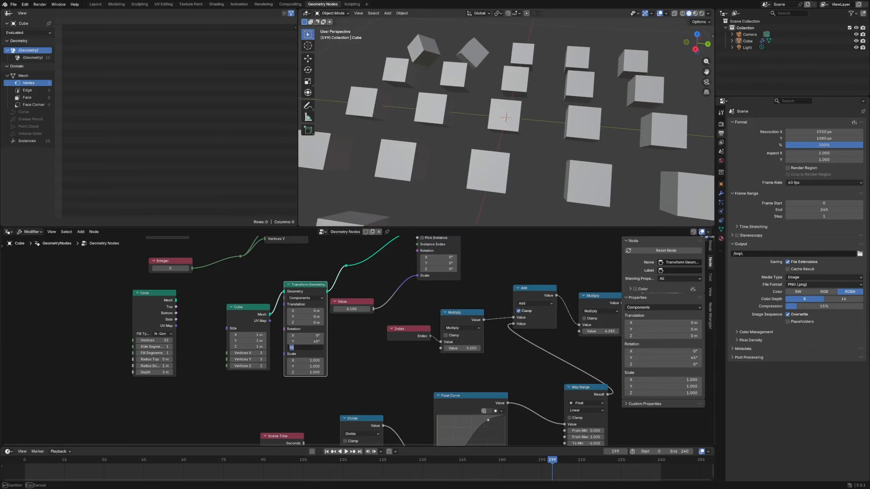
type("45")
key("Return")
- Set the Grid node's Size X to 0.8 m and Size Y to 0.7 m
middle_click_drag(256, 277, 366, 328)
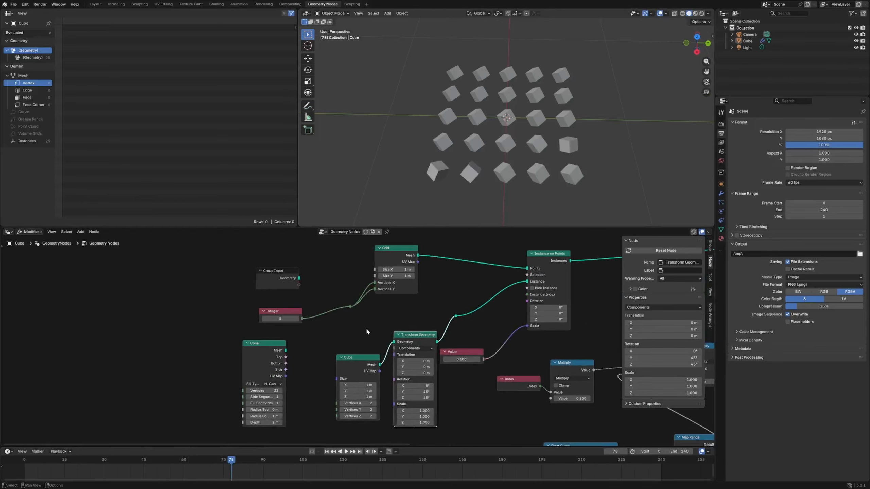
left_click(389, 251)
left_click_drag(389, 251, 381, 259)
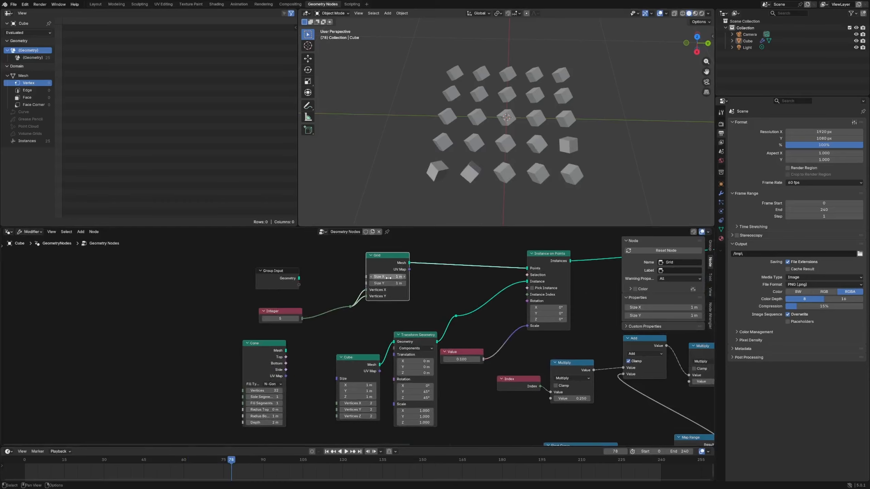
scroll(439, 324, "down", 2)
middle_click_drag(440, 310, 395, 349)
scroll(377, 311, "up", 10)
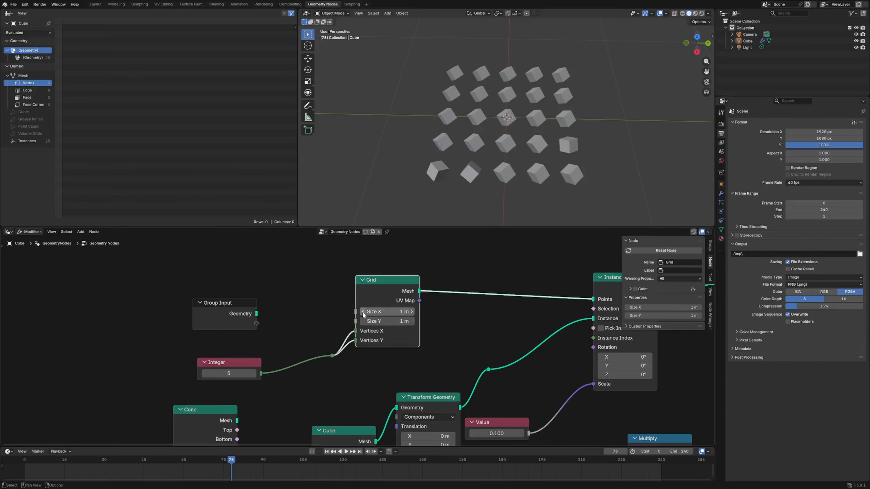
left_click(363, 313)
left_click(363, 314)
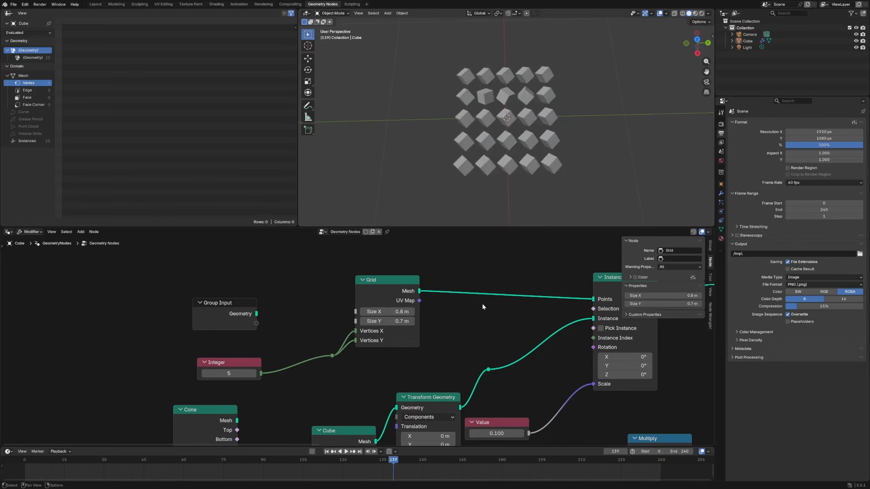
- Add a Set Material node near the Group Output of the geometry node tree
scroll(483, 304, "down", 5)
middle_click_drag(483, 304, 443, 304)
middle_click_drag(523, 334, 476, 318)
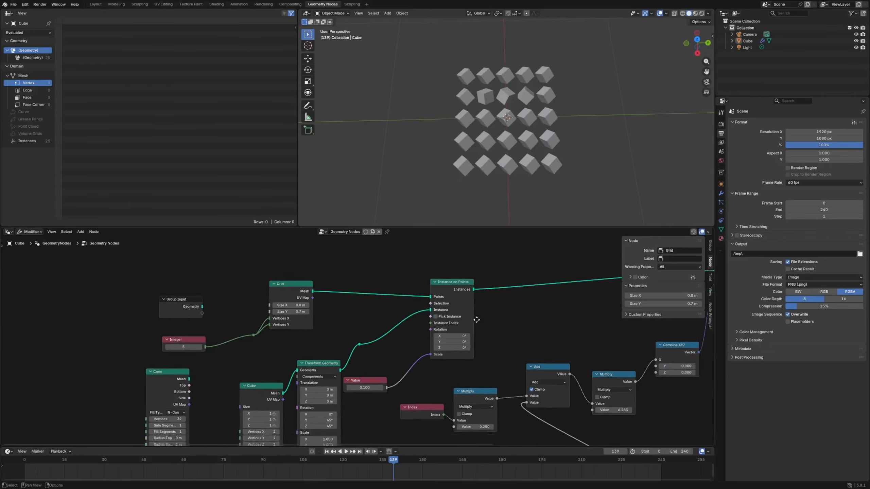
scroll(476, 319, "down", 1)
middle_click_drag(563, 339, 342, 278)
key("shift+a")
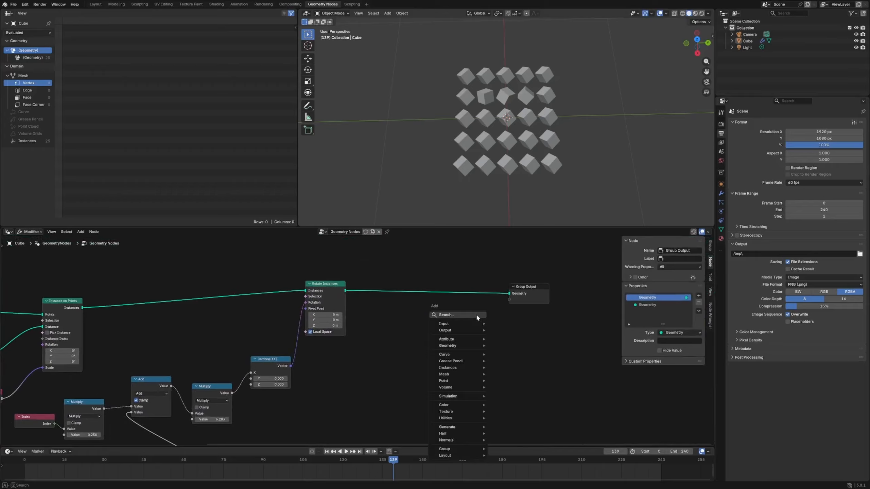
type("set ma")
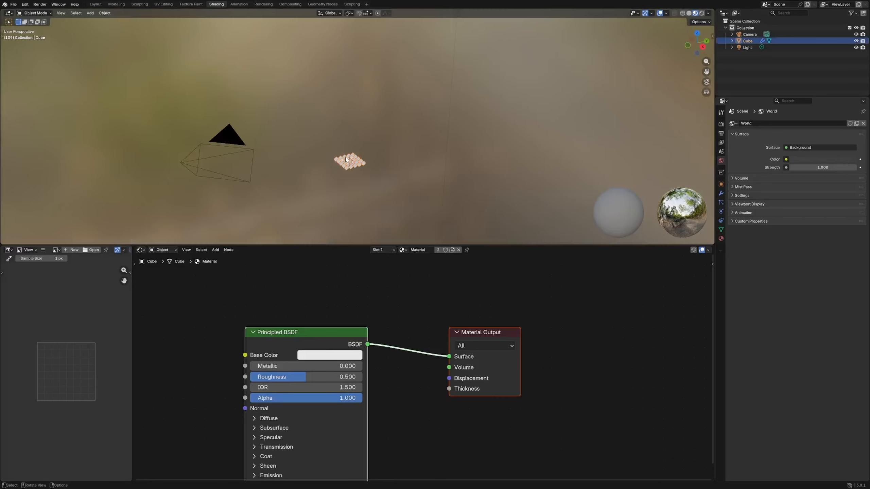
- Frame the cubes in the Shading workspace and begin adding a node to their Principled BSDF material
key("KP_Decimal")
left_click(394, 219)
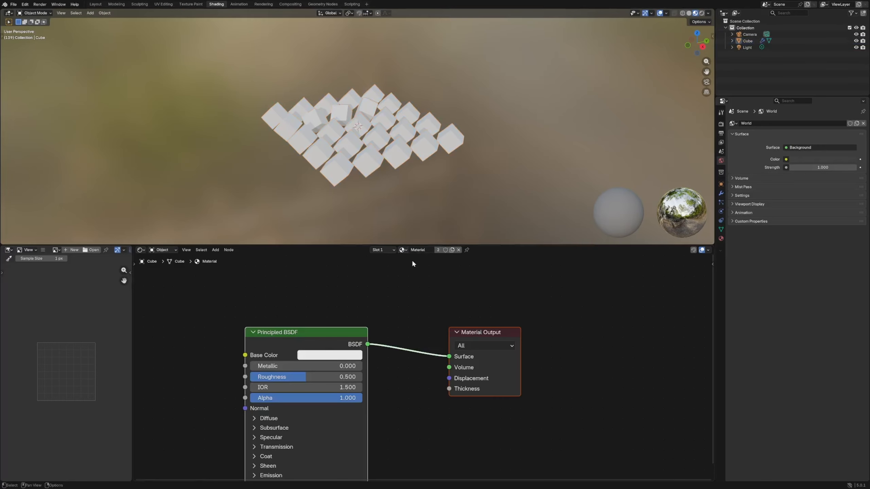
left_click(408, 290)
middle_click_drag(409, 289, 437, 271)
key("shift+a")
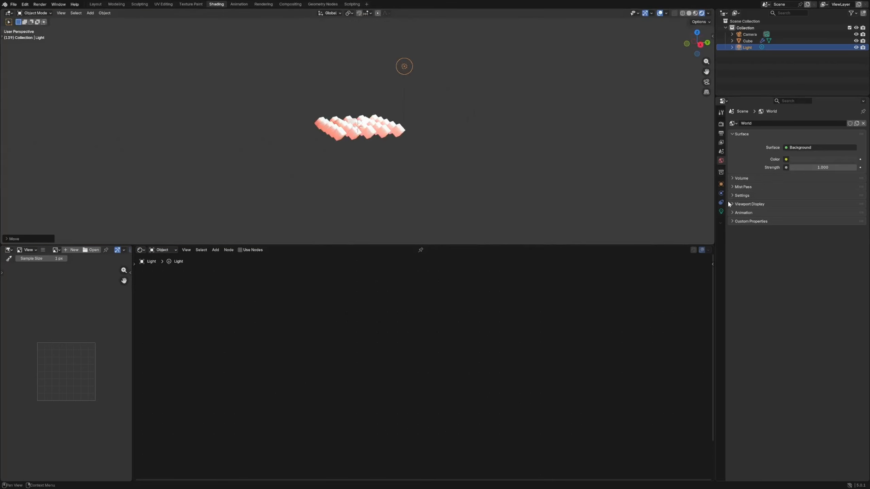
- Set the point light's power to 50
left_click(820, 180)
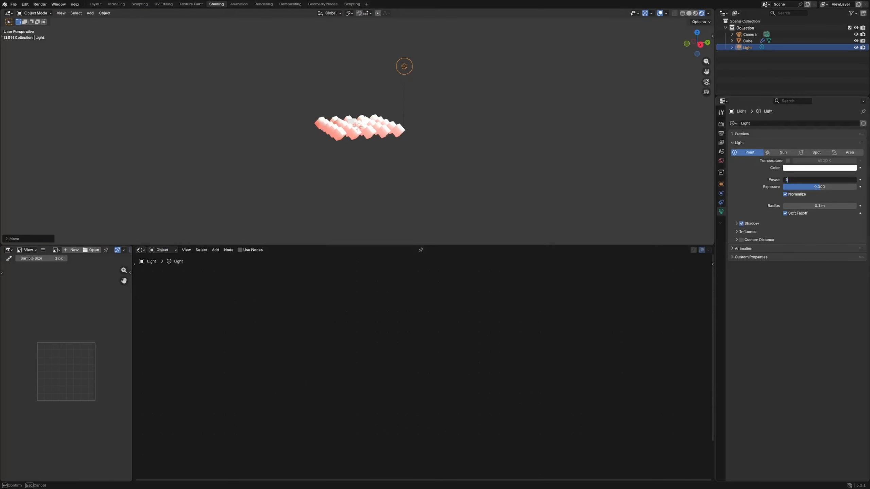
type("5")
key("Return")
left_click(297, 105)
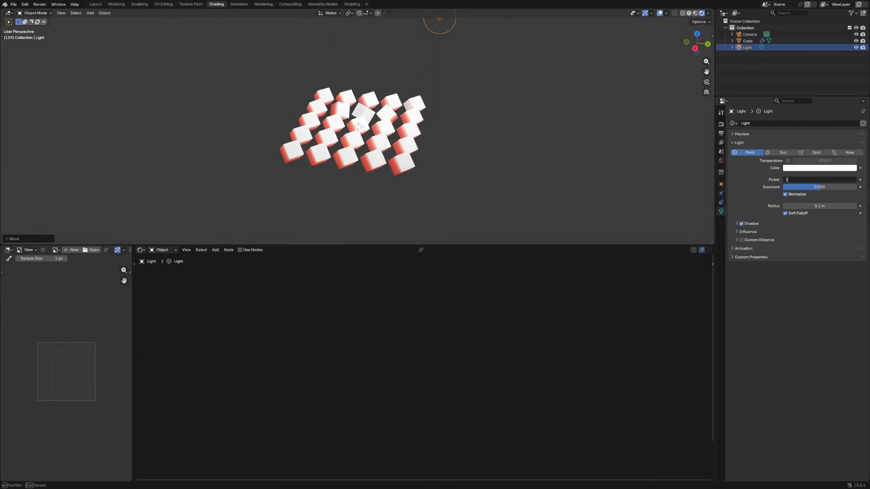
key("Return")
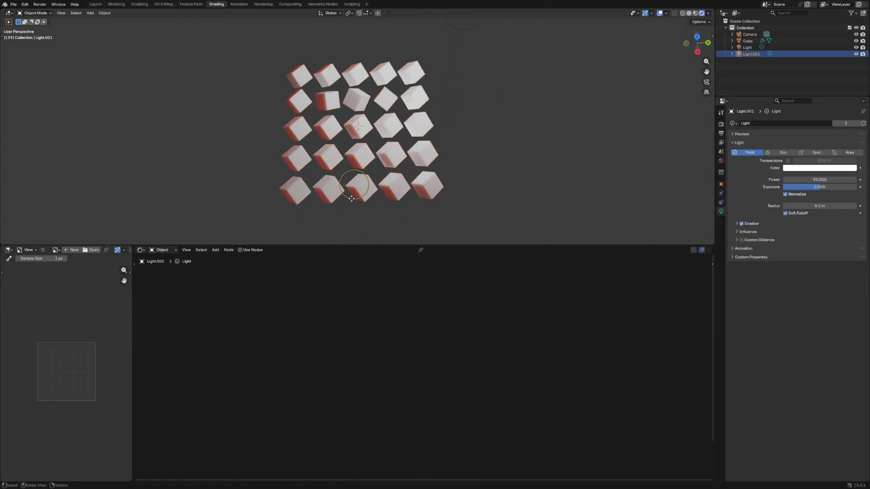
- Duplicate the point light, place the copy beside the cube grid and set its color to red
key("shift+d")
left_click(238, 108)
left_click(792, 170)
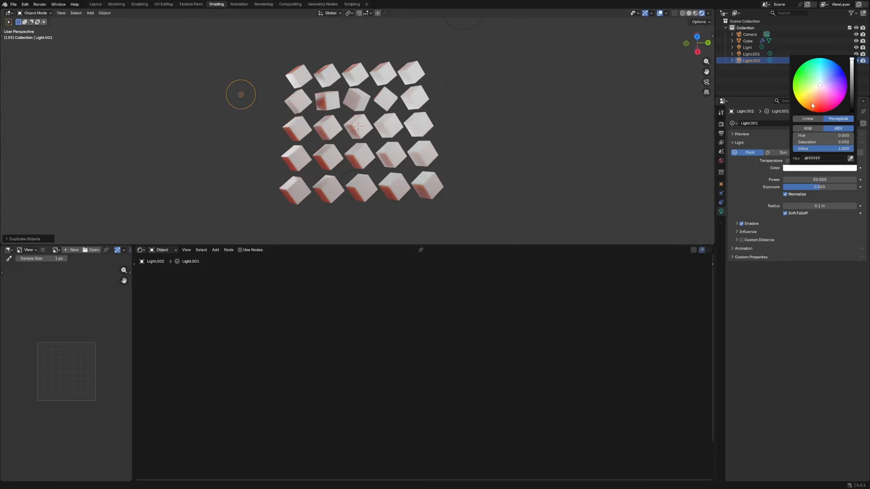
left_click_drag(811, 103, 818, 105)
left_click(233, 99)
- Select the red light and reposition it above the side of the cube grid
left_click(237, 96)
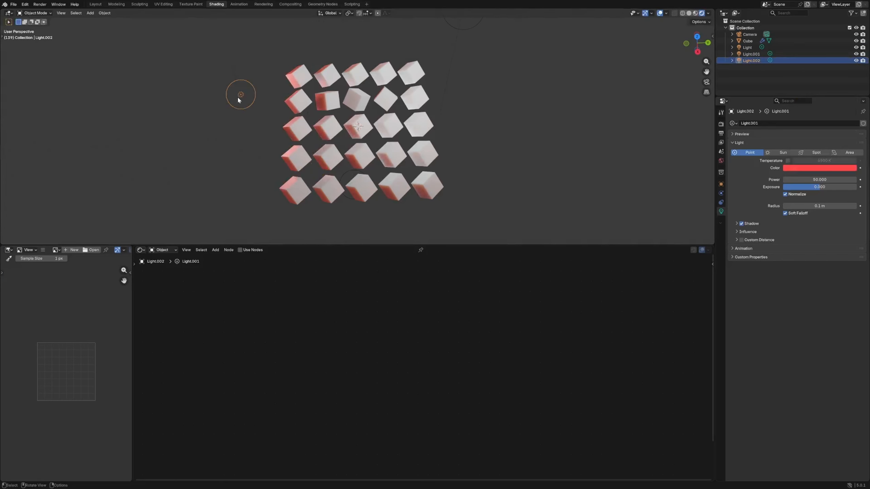
middle_click_drag(239, 108, 283, 74)
key("g")
left_click(353, 227)
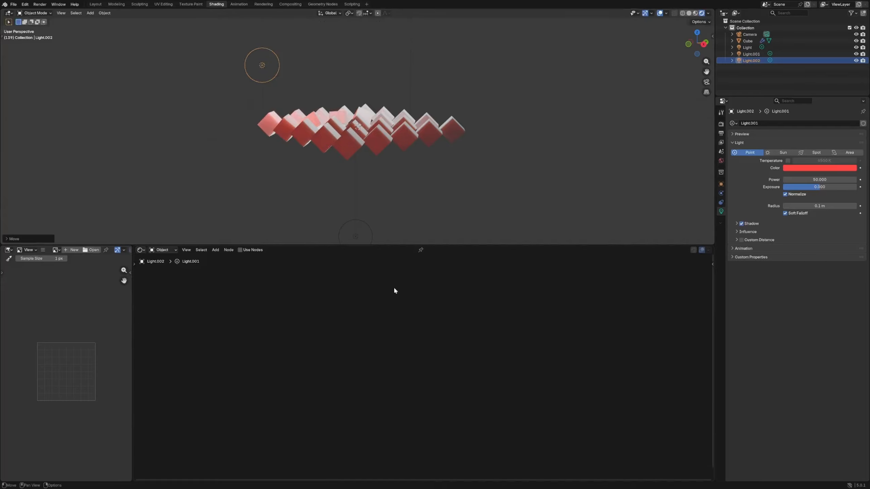
- Select the cube grid to bring up its material nodes
left_click(275, 134)
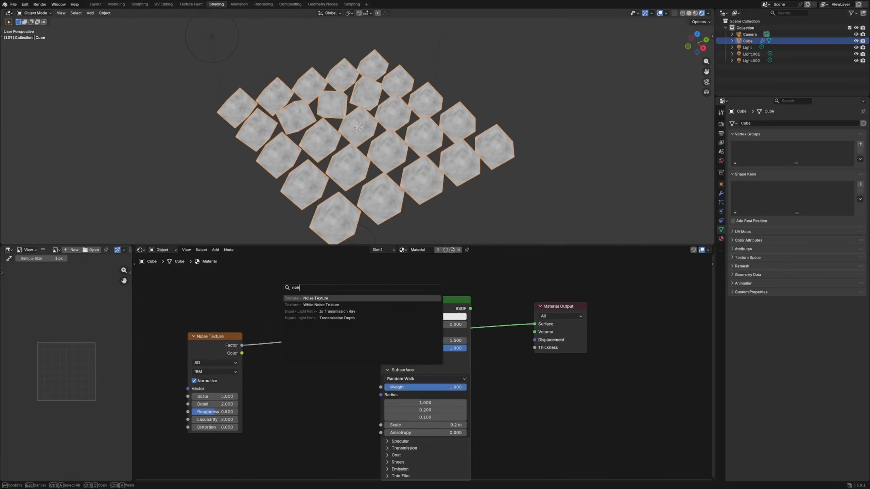
key("Return")
left_click(302, 323)
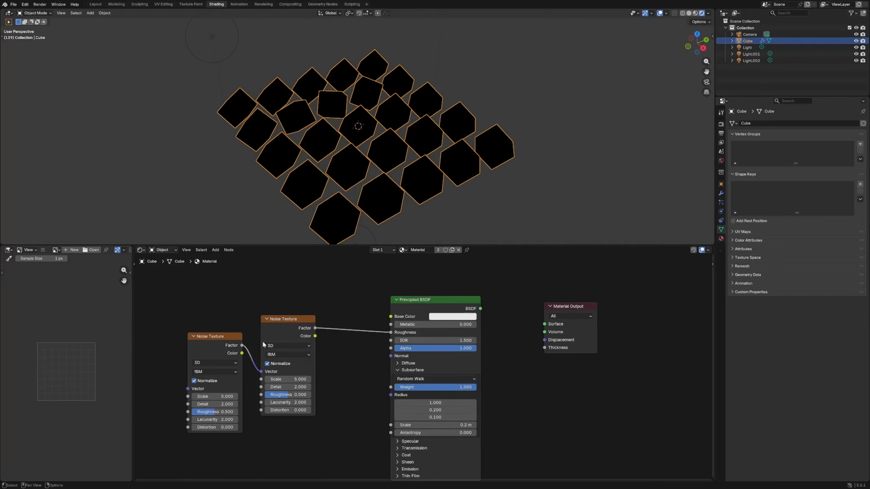
key("x")
- Add a Map Range node and route the Noise Texture's Factor through it into the Principled BSDF's Roughness
key("shift+a")
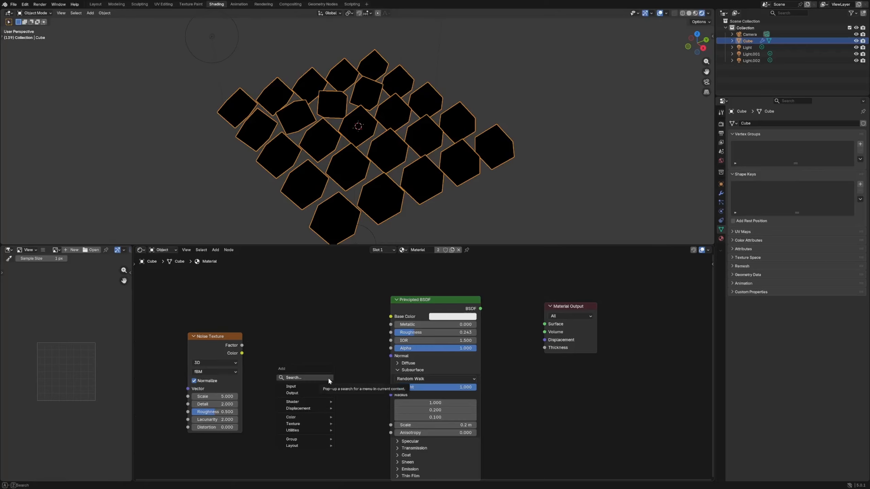
type("map")
key("Return")
left_click(307, 309)
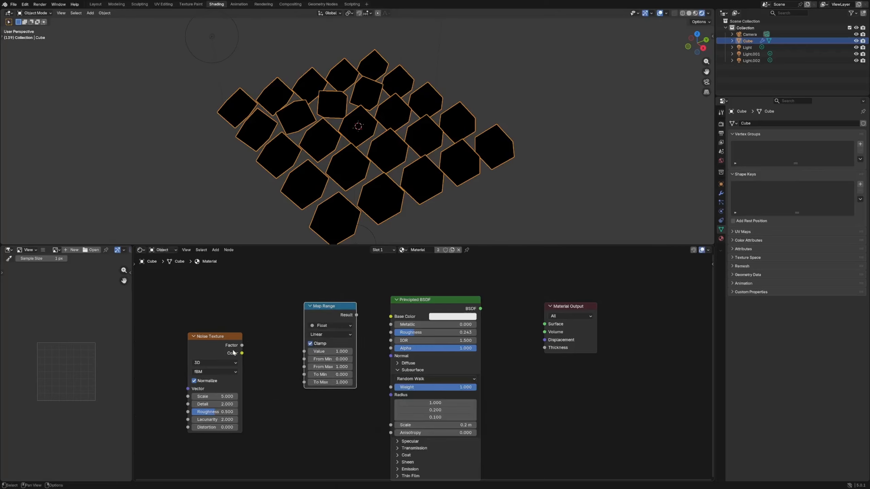
left_click_drag(242, 345, 304, 352)
left_click_drag(357, 315, 391, 333)
- Preview the Map Range result on the cubes and set its output range to 0.1 minimum and 0.4 maximum
scroll(355, 369, "up", 3)
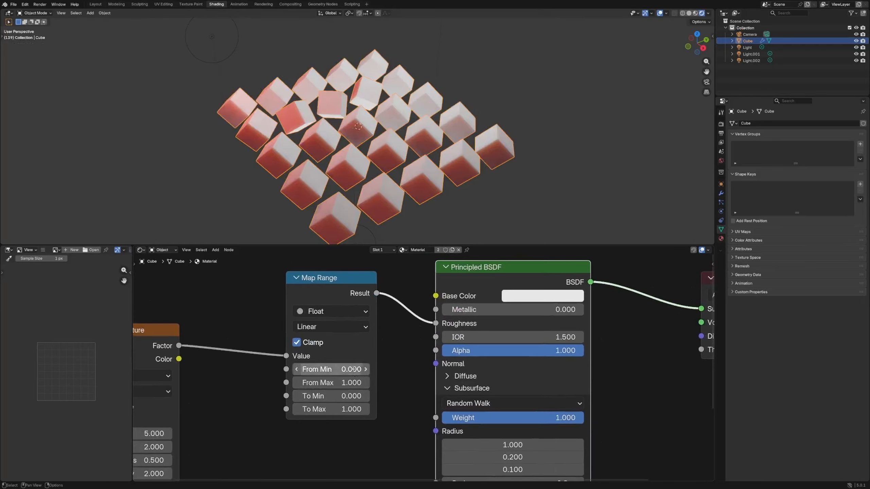
left_click(355, 279, "ctrl+shift")
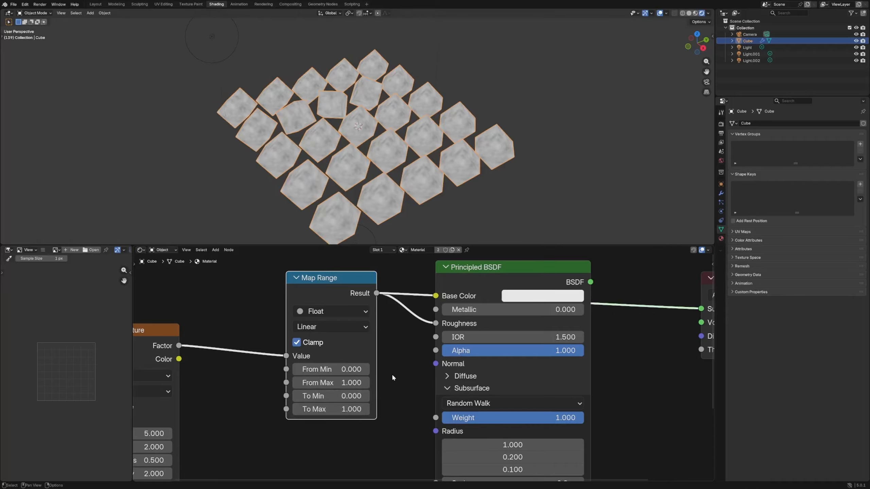
left_click(352, 409)
type("0.4")
key("Return")
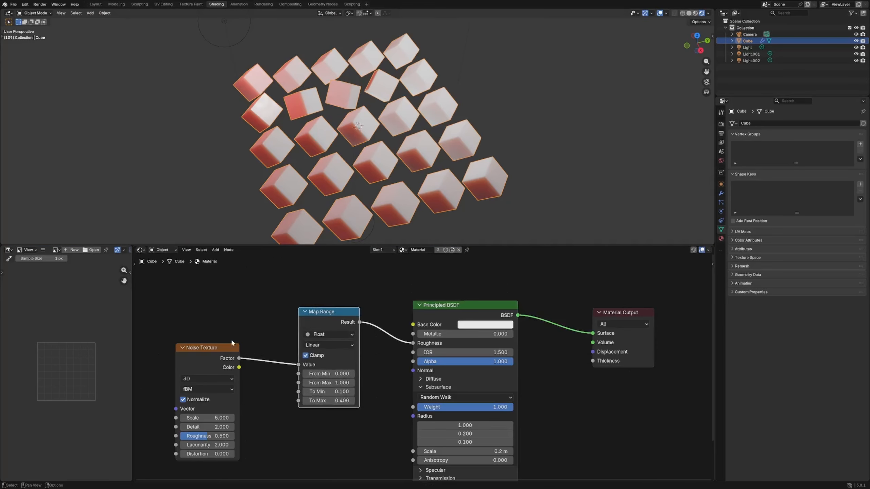
- Drive the Noise Texture with Object coordinates through a Mapping node and set the noise Scale to 7.1
middle_click_drag(210, 360, 331, 309)
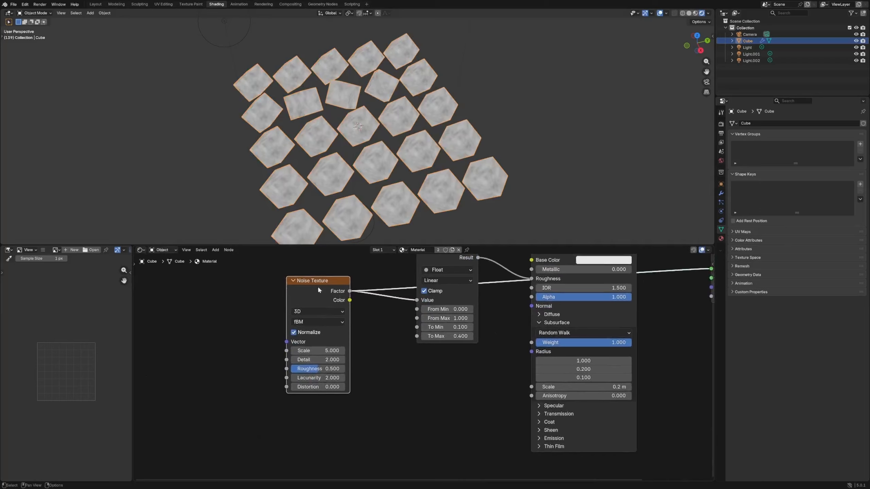
key("ctrl+t")
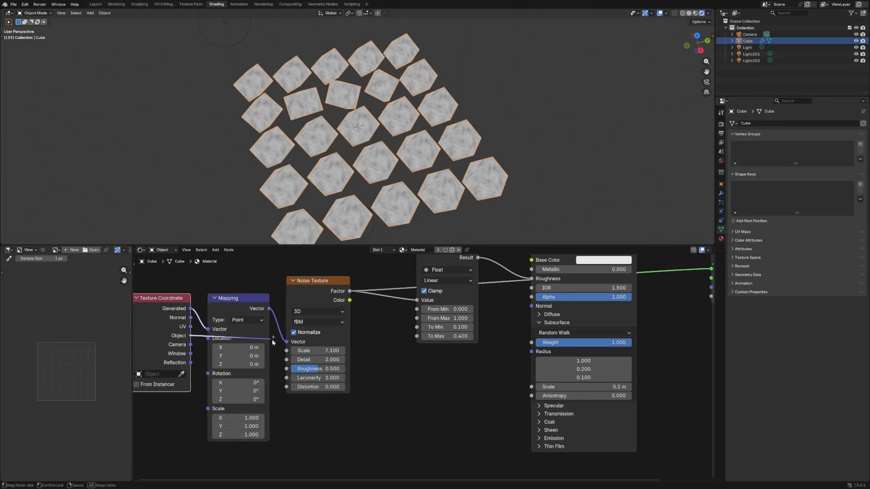
left_click_drag(191, 336, 287, 344)
left_click_drag(206, 331, 208, 329)
middle_click_drag(248, 277, 314, 249)
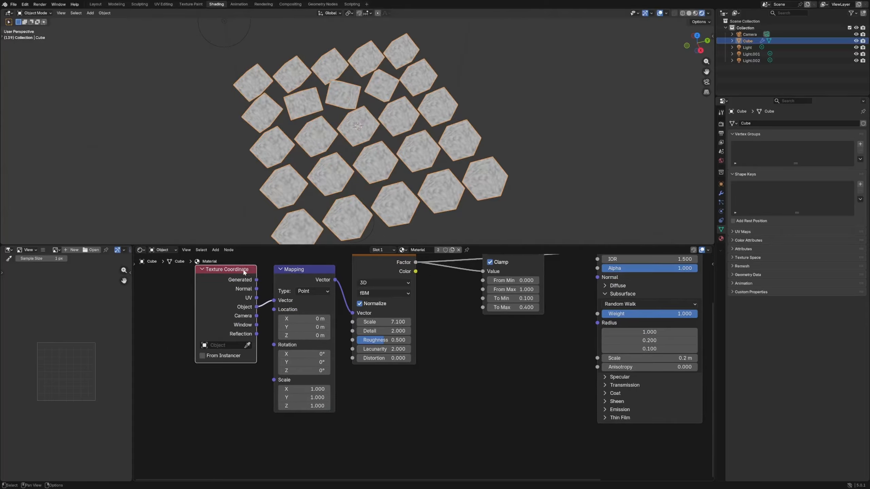
- Move the Texture Coordinate node away from Mapping to make room and add an Object Info node below it
left_click_drag(247, 270, 164, 273)
middle_click_drag(223, 351, 337, 329)
left_click(399, 358)
key("shift+a")
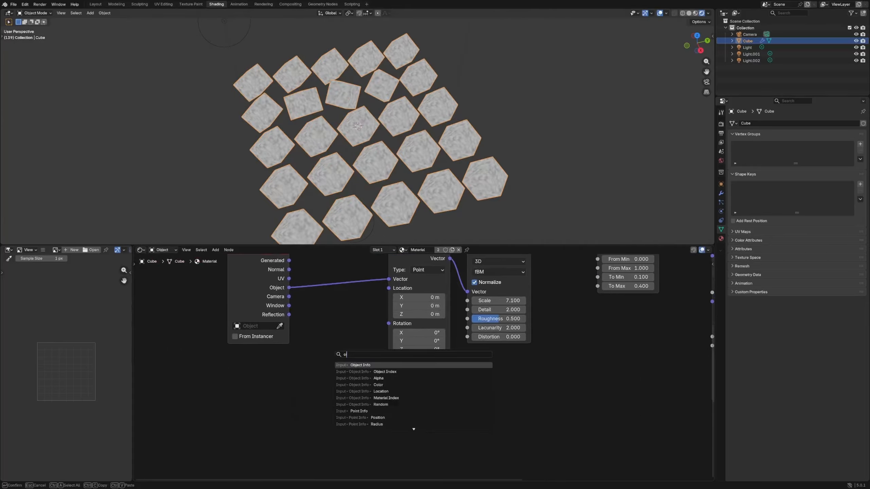
type("obje")
key("Down")
key("Return")
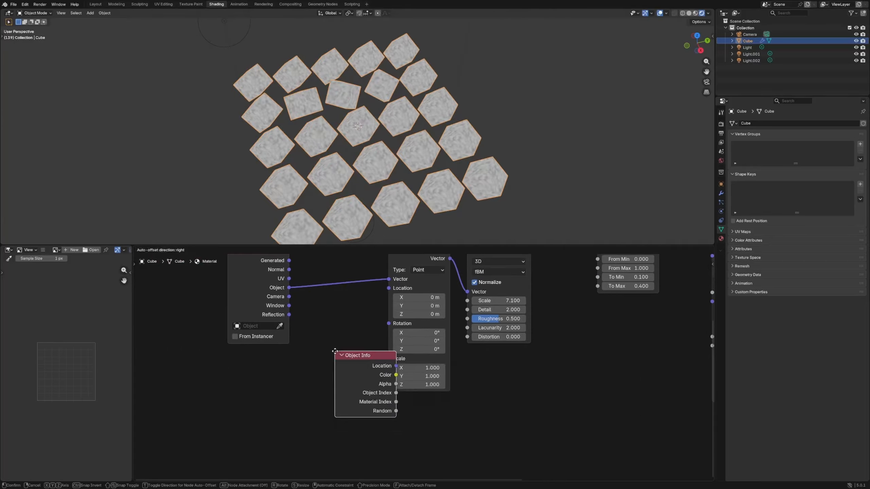
left_click(192, 387)
- Preview the Object Info outputs on the cubes one after another up to Random
left_click(226, 401, "ctrl+shift")
left_click(226, 404, "ctrl+shift")
left_click(226, 404, "ctrl+shift")
left_click(226, 403, "ctrl+shift")
left_click(225, 403, "ctrl+shift")
left_click(223, 404, "ctrl+shift")
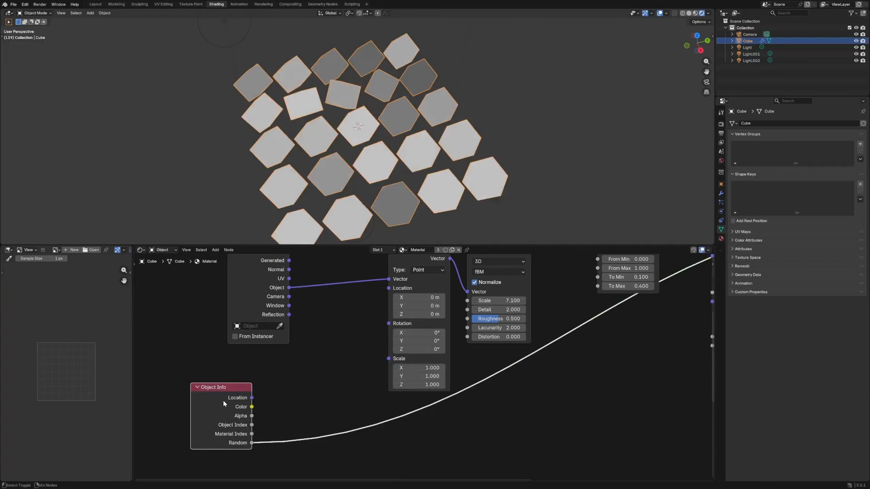
- Try a vector Mix node before Mapping that combines the Object coordinates with Object Info's Random value
key("shift+a")
type("mix")
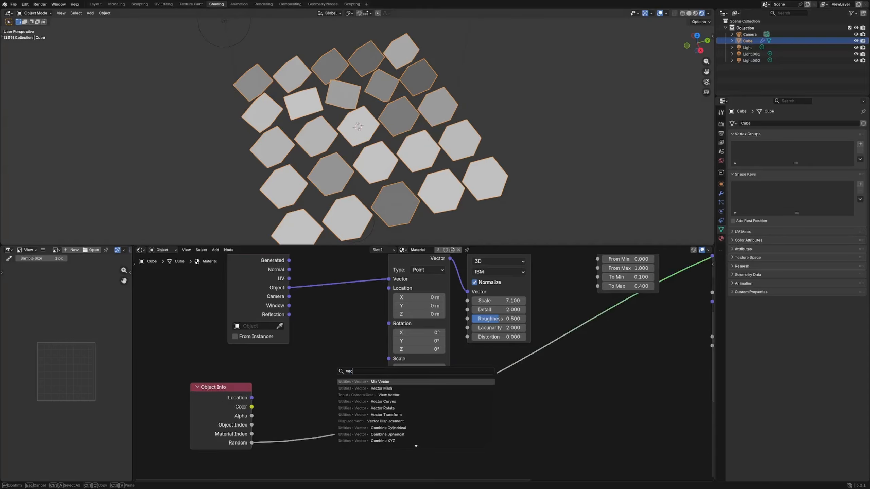
key("Return")
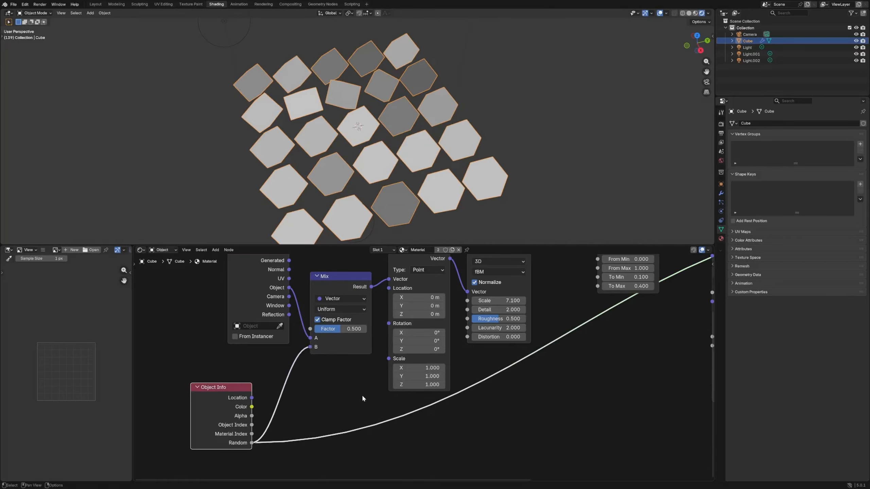
scroll(377, 379, "down", 2)
middle_click_drag(377, 379, 288, 430)
mouse_move(255, 390)
left_mouse_down()
mouse_move(278, 371)
mouse_move(254, 379)
left_mouse_up()
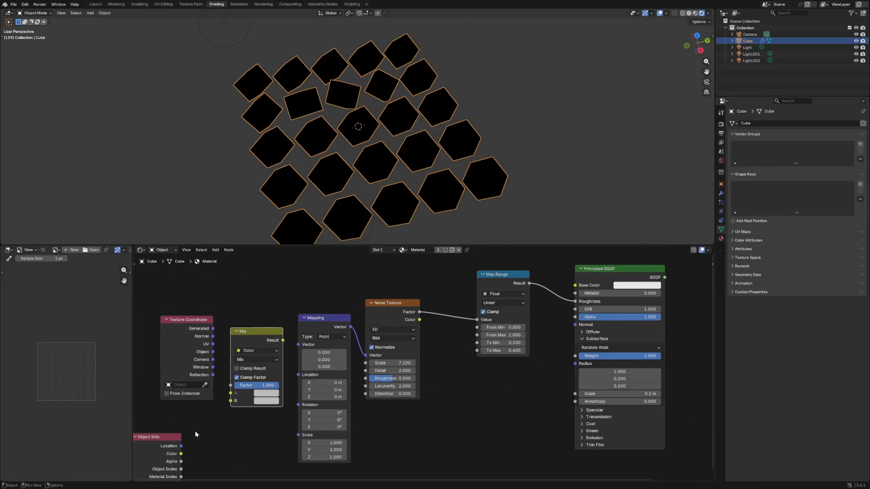
- Try combining Object coordinates and the Random value in a color Mix node set to Linear Light with a factor of about 0.669
middle_click_drag(193, 403, 353, 365)
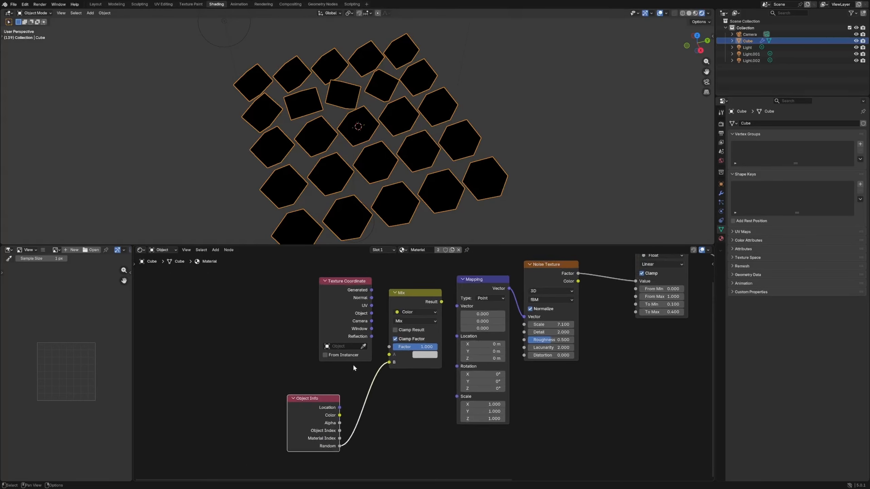
scroll(434, 321, "up", 2)
left_click(425, 293)
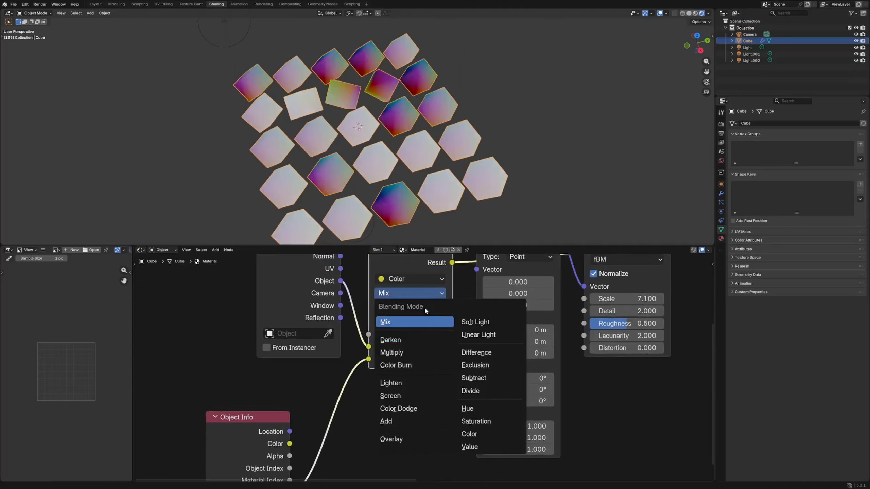
left_click(466, 334)
middle_click_drag(407, 311, 398, 340)
left_click_drag(287, 314, 234, 311)
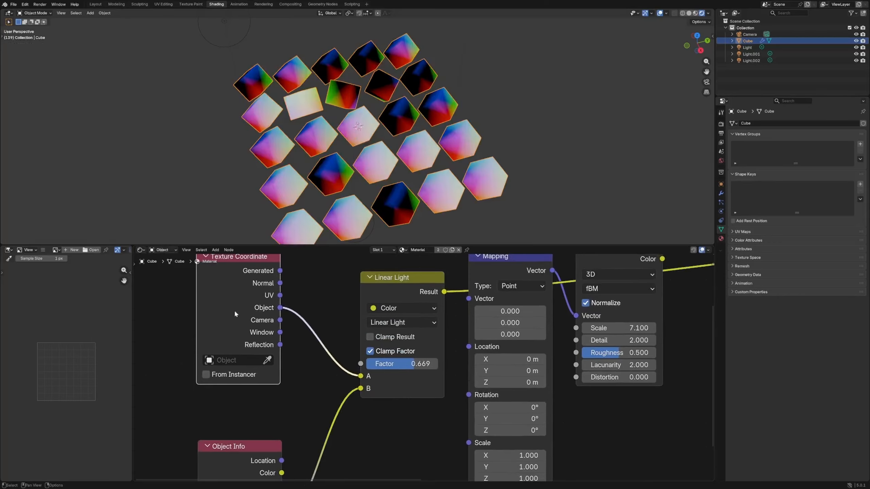
key("shift+a")
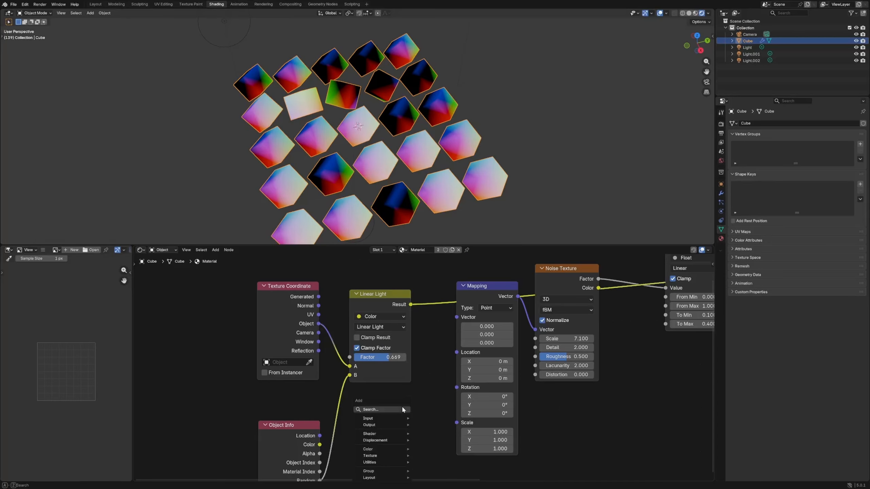
type("mix")
key("Return")
left_click(402, 404)
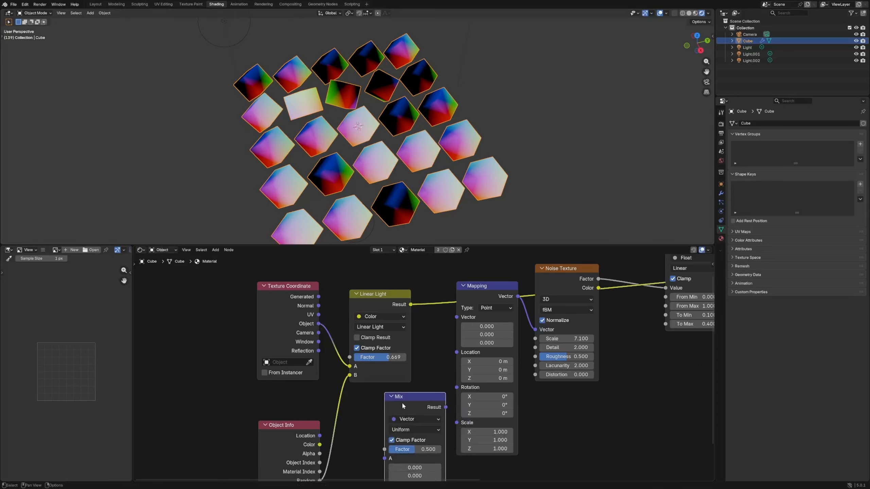
key("x")
- Replace the Linear Light node with a Vector Math Add node summing the Object coordinates and Object Info's Random value
key("shift+a")
type("vector ma")
key("Return")
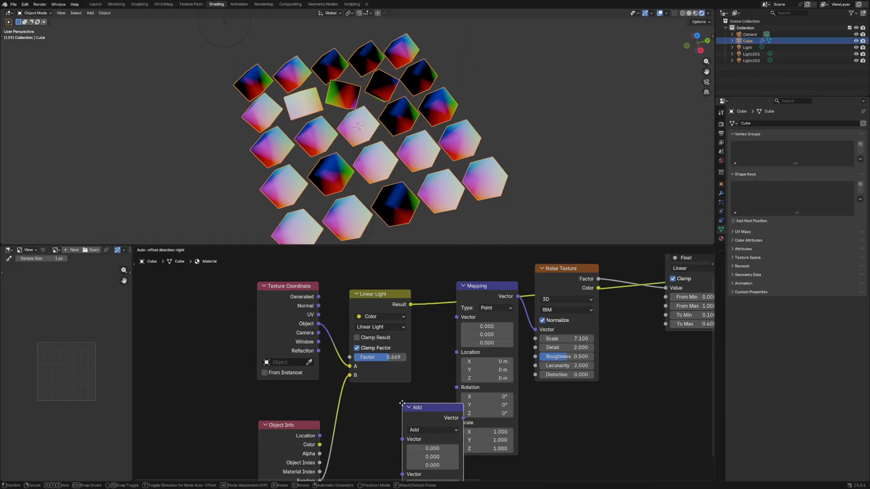
left_click(366, 390)
left_click_drag(319, 331, 367, 425)
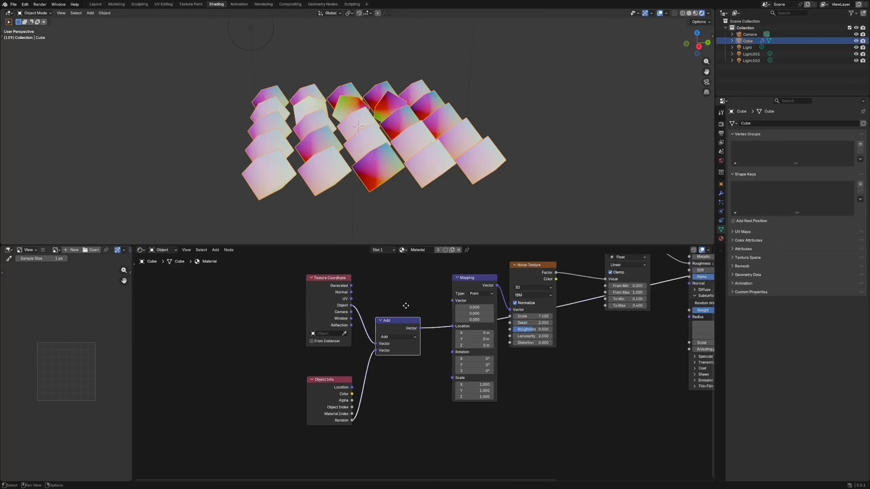
- Connect the Add node's output to the Mapping node's Vector input and tidy the Add, Texture Coordinate and Object Info nodes
middle_click_drag(406, 306, 396, 327)
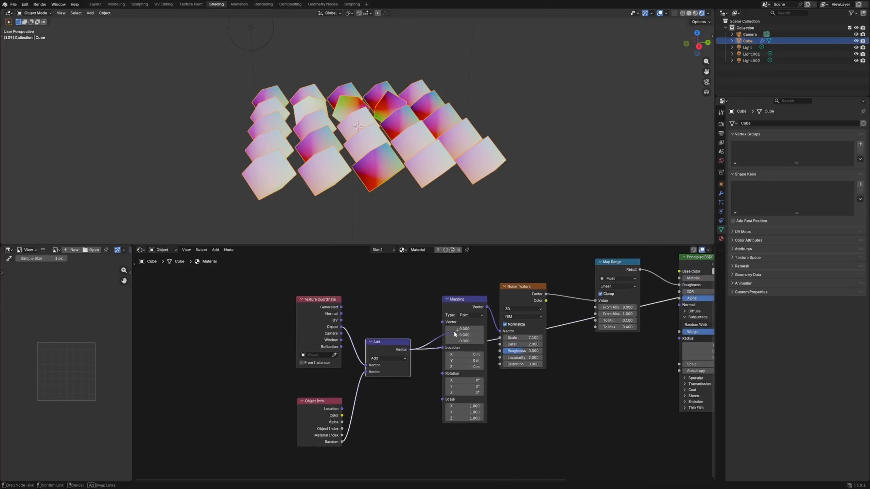
left_click_drag(454, 334, 474, 311)
scroll(425, 169, "up", 6)
left_click_drag(392, 344, 397, 334)
left_click_drag(320, 316, 308, 307)
left_click_drag(327, 402, 316, 383)
- Preview the Map Range result, restore the Principled BSDF as the material output and inspect the shaded cubes
scroll(430, 375, "down", 4)
middle_click_drag(575, 360, 373, 395)
left_click(409, 332, "ctrl+shift")
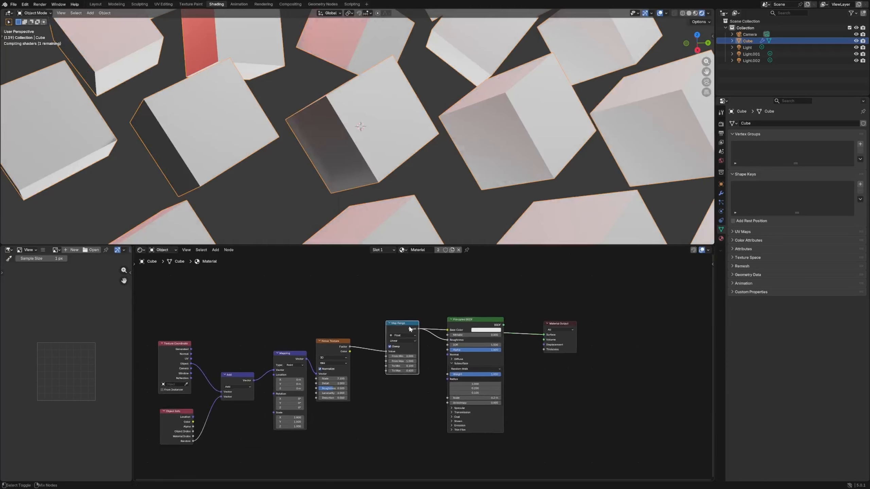
left_click(493, 325, "ctrl+shift")
mouse_move(496, 171)
middle_mouse_down()
mouse_move(336, 145)
mouse_move(244, 154)
mouse_move(247, 192)
middle_mouse_up()
scroll(463, 161, "down", 5)
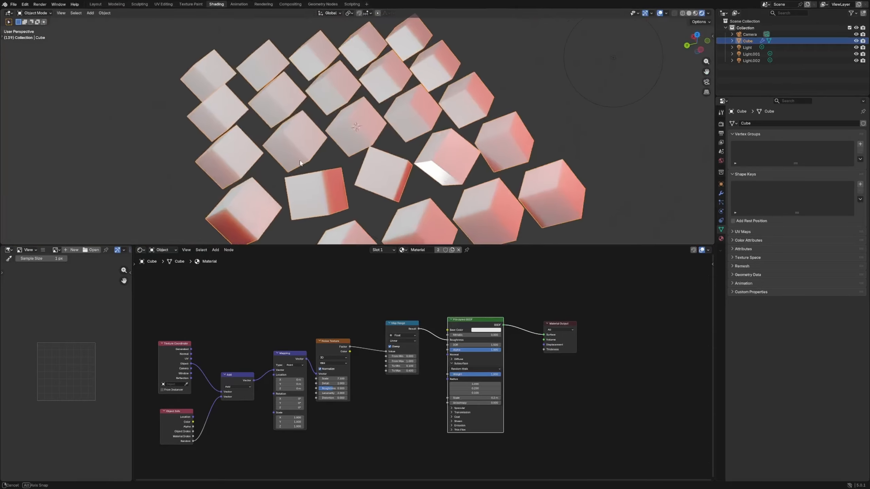
- Add a Bump node between the Voronoi Texture's Distance and the Principled BSDF's Normal, and output the full shader again
middle_click_drag(362, 358, 284, 322)
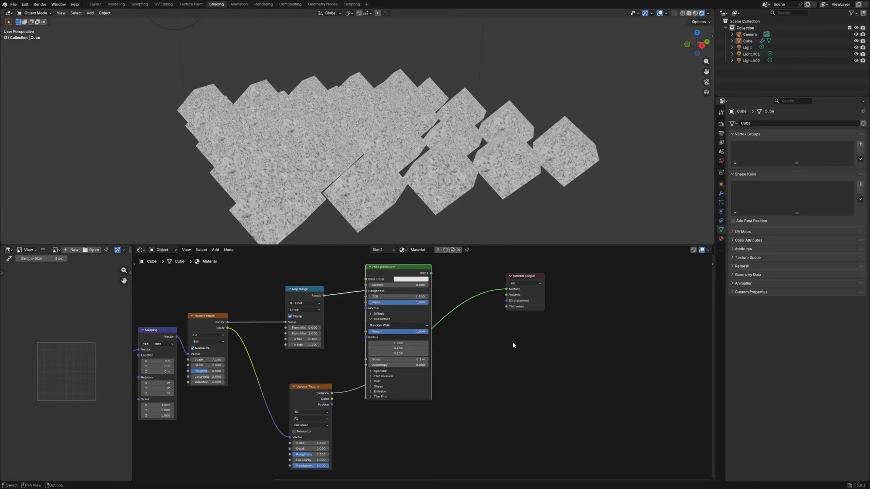
type("bump")
key("Return")
left_click(563, 413)
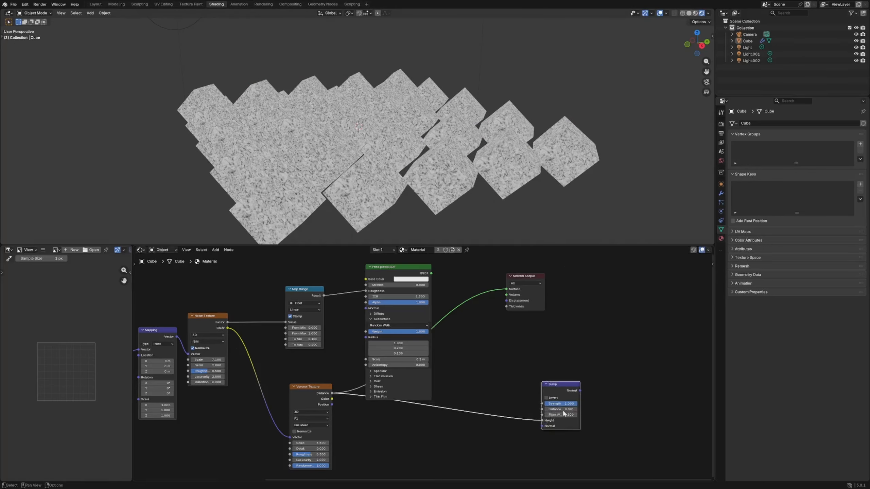
left_click_drag(564, 393, 390, 418)
left_click(412, 272, "ctrl+shift")
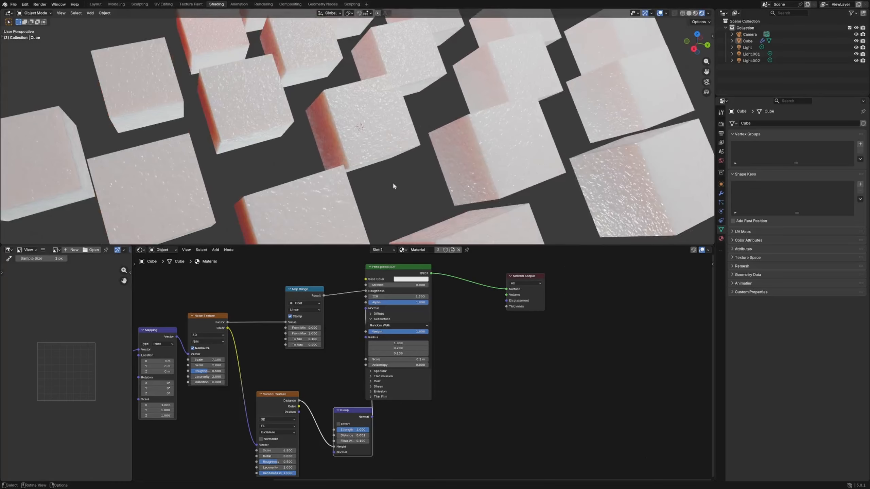
- Set the Bump node's Distance to 0.1 and lower its Strength to about 0.07
type(".1")
key("Return")
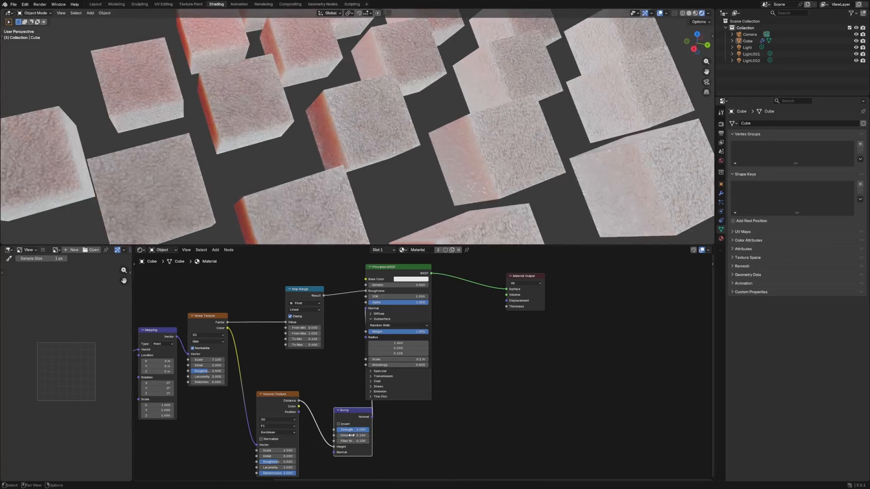
left_click_drag(363, 430, 345, 430)
- Align the camera to a straight top view of the whole cube grid
scroll(385, 171, "down", 12)
key("KP_0")
key("KP_7")
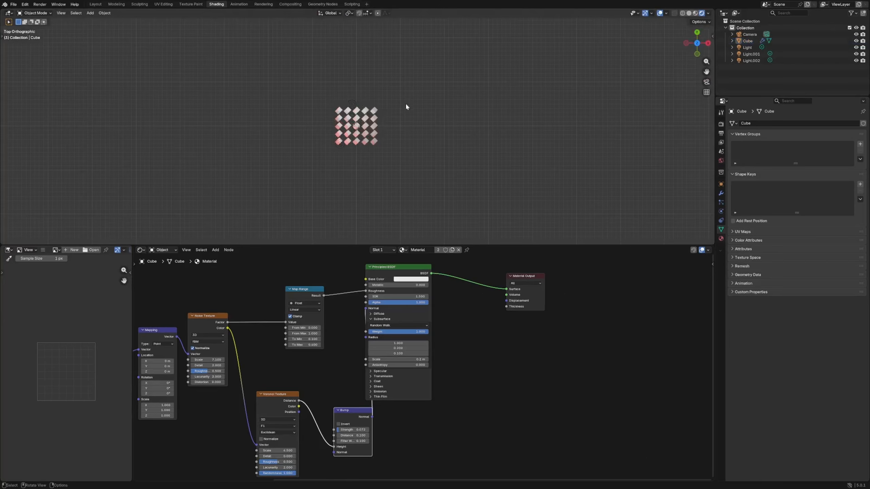
key("ctrl+alt+KP_0")
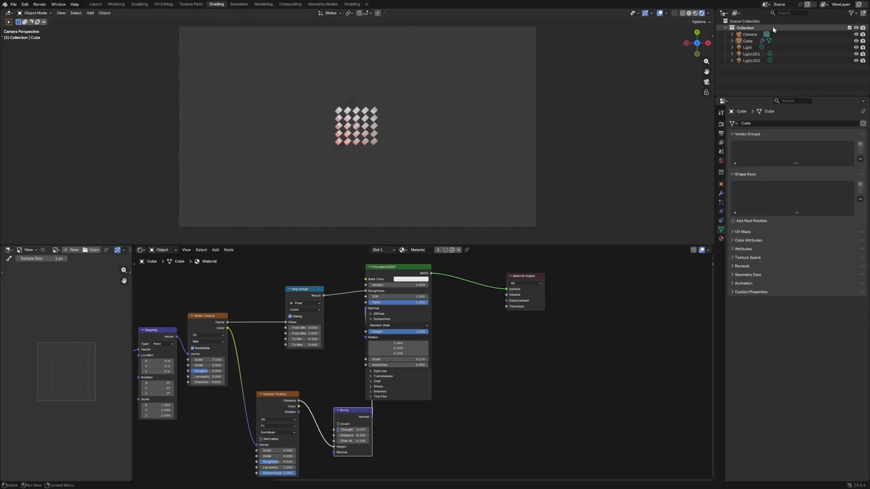
- Make the camera orthographic and reduce its orthographic scale until the cube grid fills the frame height
left_click(750, 34)
left_click(818, 144)
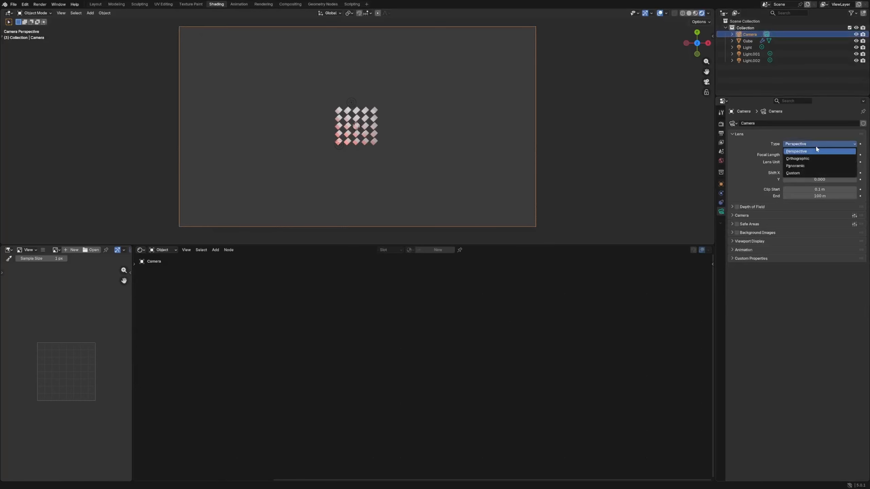
left_click(801, 159)
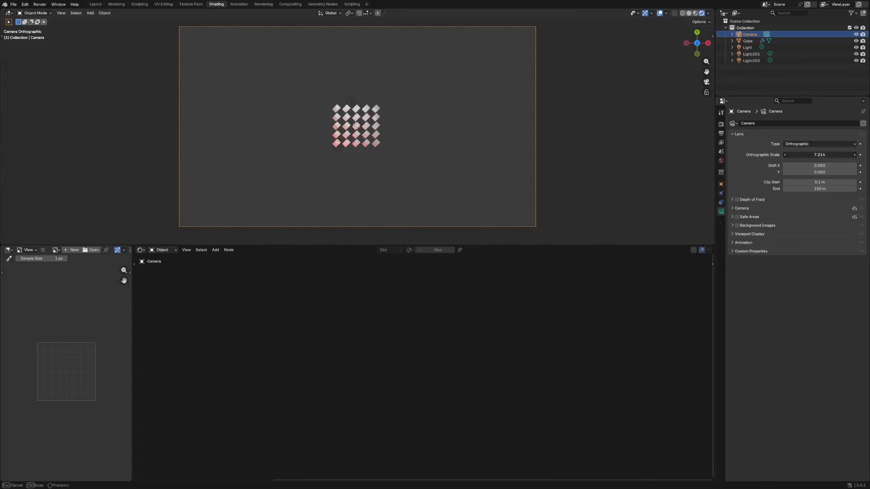
left_click_drag(820, 154, 788, 155)
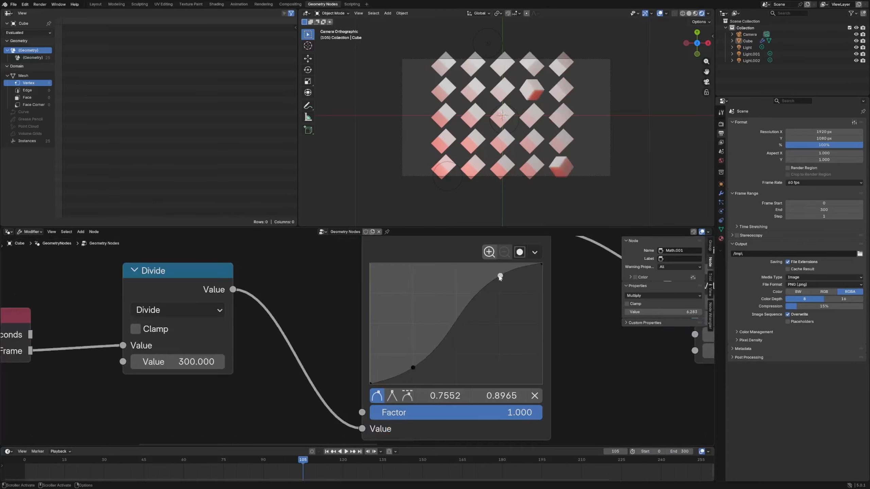
- Raise the lower control point of the Float Curve slightly to reshape the flip easing
left_click_drag(413, 367, 412, 358)
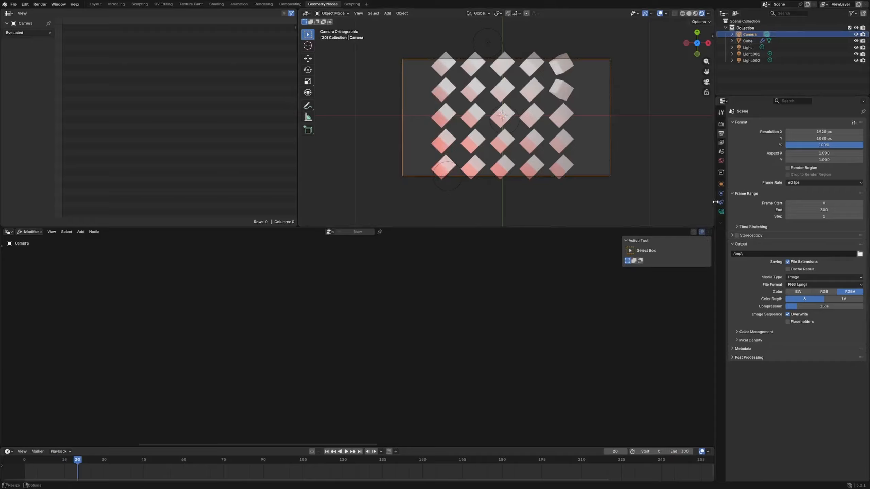
- Change the camera's lens type from orthographic to Perspective and toggle the camera view
left_click(721, 211)
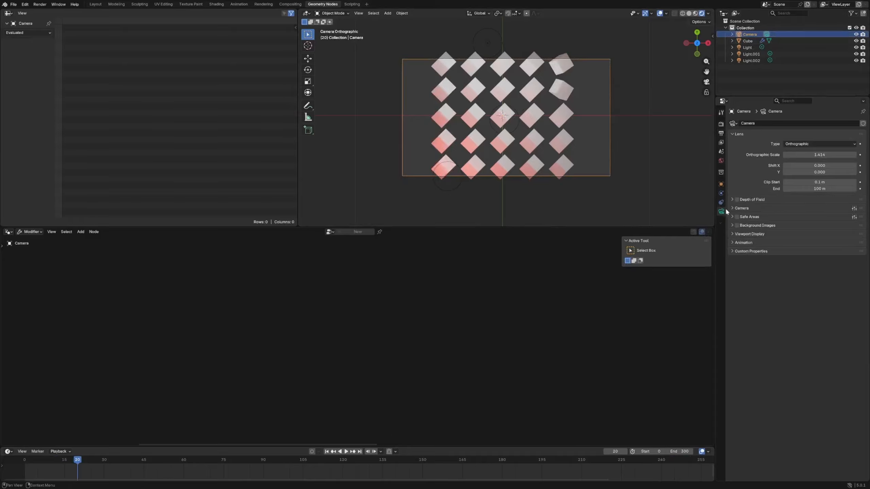
left_click(807, 144)
left_click(801, 160)
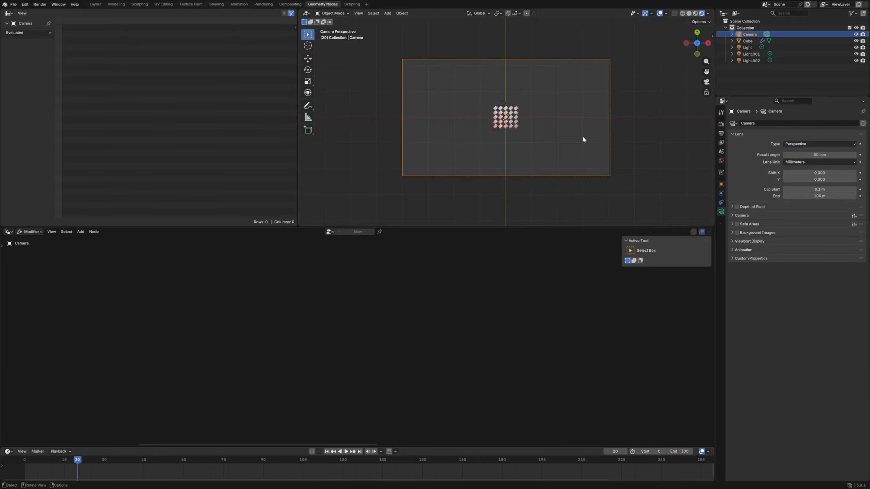
key("KP_0")
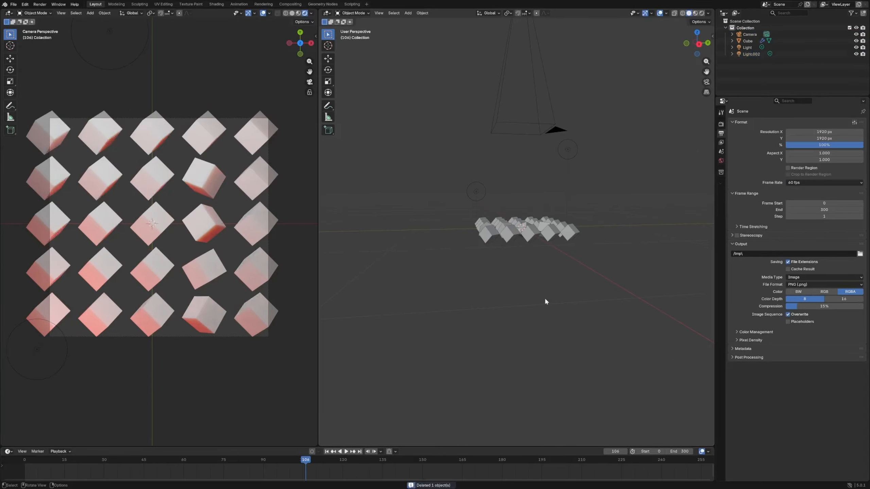
- Add a plane to the scene and move it vertically to serve as a floor for the cube grid
key("shift+a")
left_click(561, 307)
key("g")
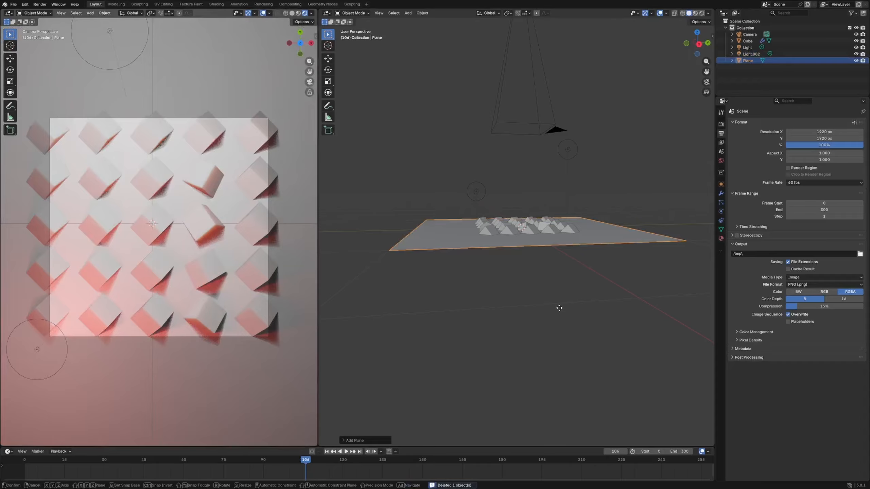
key("z")
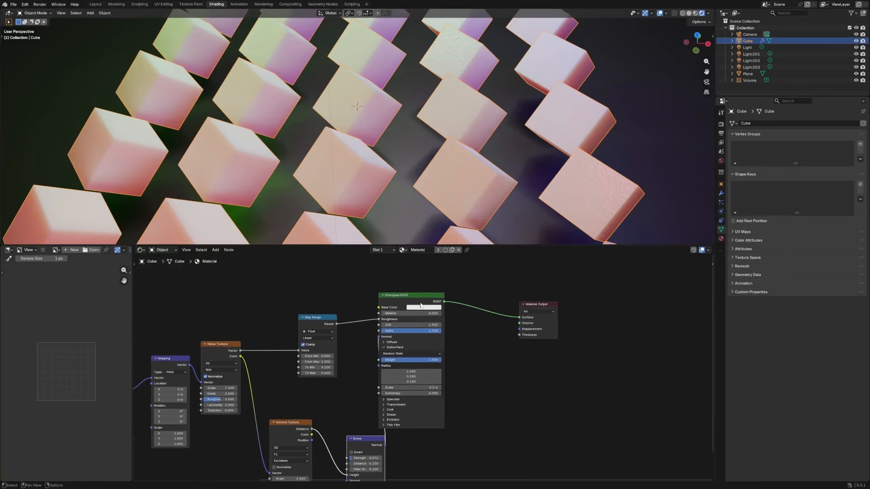
- Render the current frame of the colored cube scene
key("F12")
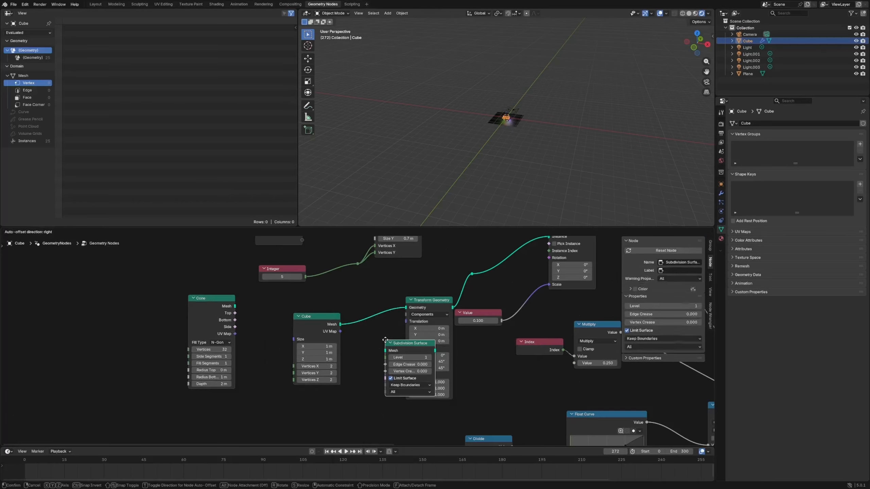
- Place a Subdivision Surface node between the Cube mesh node and Transform Geometry
left_click_drag(385, 340, 386, 341)
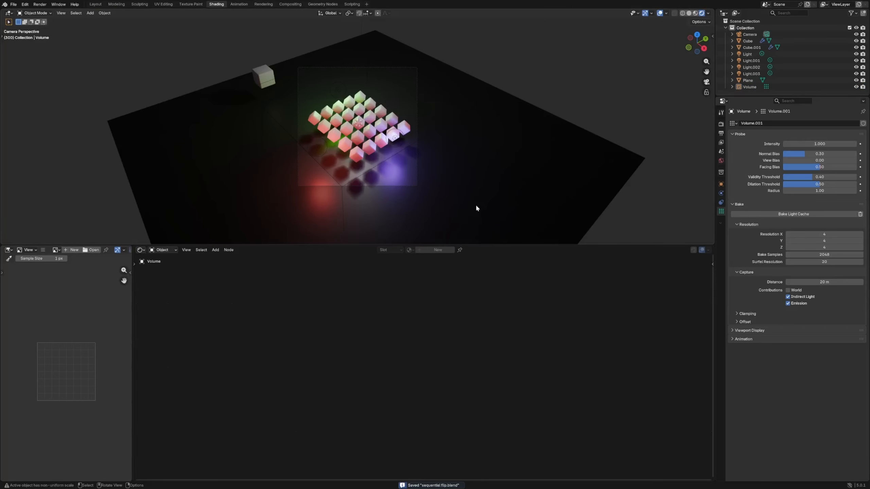
- View the rendered image of the lit cubes, and return to the Shading workspace
left_click(263, 4)
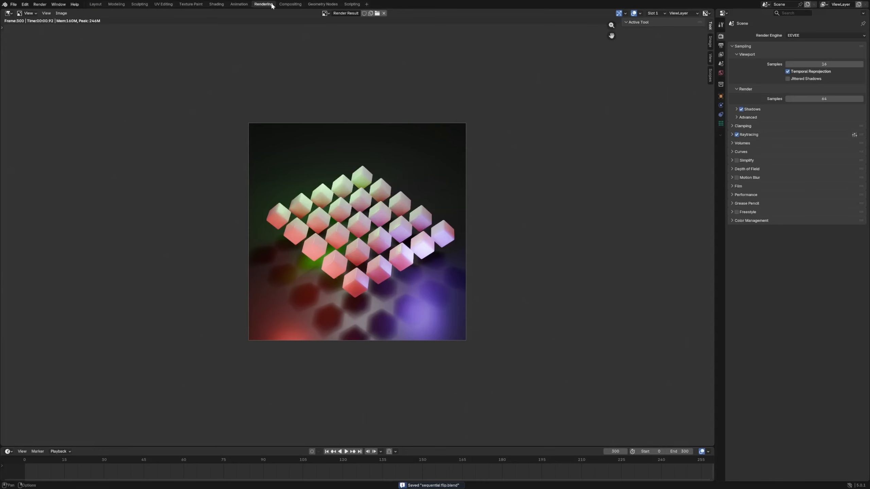
left_click(216, 4)
- Tidy the cube grid's material graph by repositioning the Bump and Noise Texture nodes
left_click(379, 137)
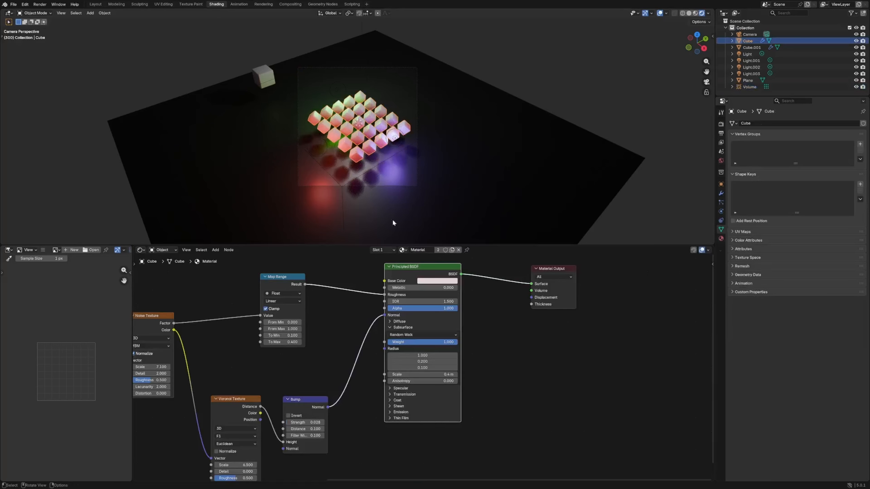
middle_click_drag(344, 353, 395, 331)
left_click_drag(353, 377, 355, 363)
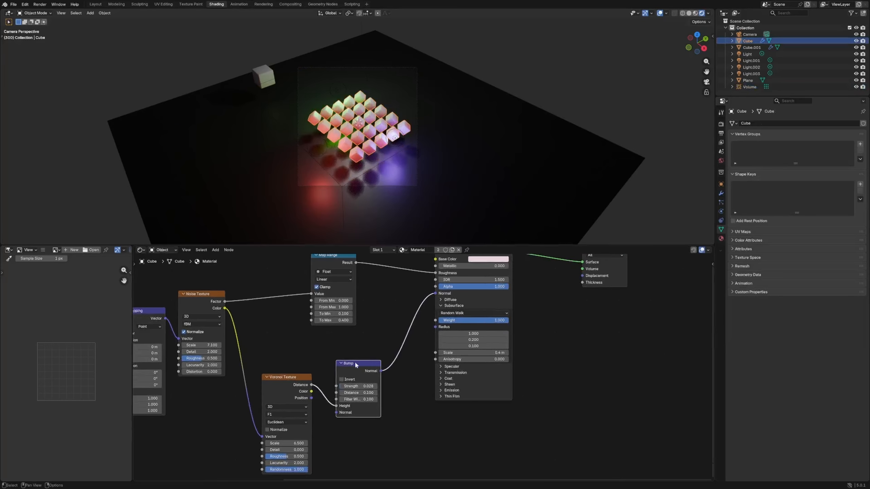
scroll(341, 302, "down", 2)
middle_click_drag(359, 300, 373, 350)
left_click_drag(240, 357, 260, 341)
- Inspect the separate cube behind the grid and the lit cube grid from different angles
middle_click_drag(421, 137, 374, 153)
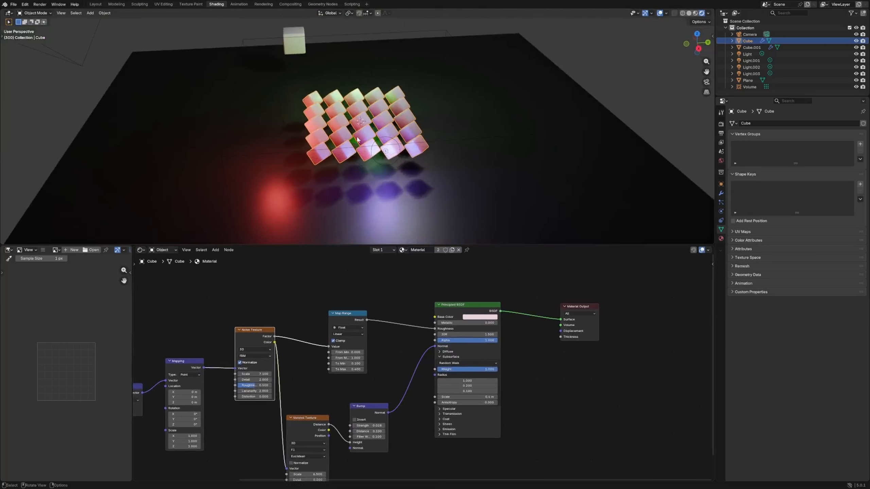
left_click(295, 48)
middle_click_drag(284, 71, 190, 182)
left_click(354, 120)
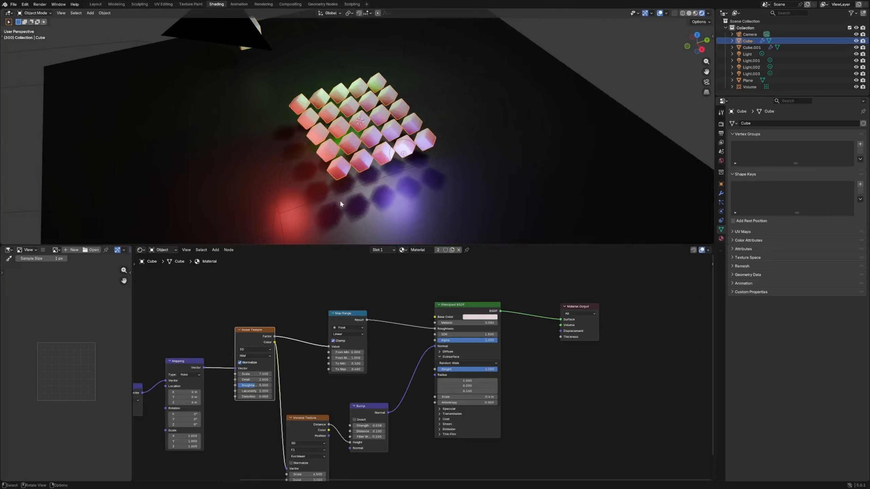
- Play back the sequential flip animation in the Layout workspace, beside a wider view of the scene
left_click(95, 4)
middle_click_drag(565, 255, 371, 64)
key("space")
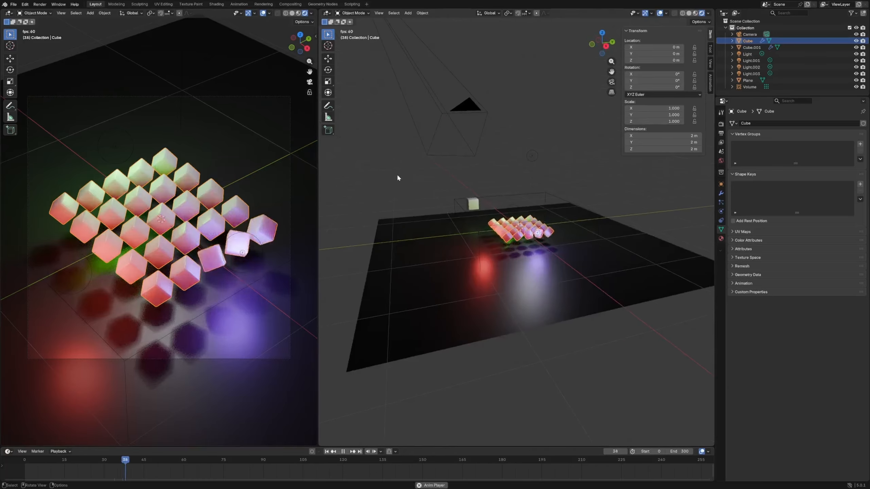